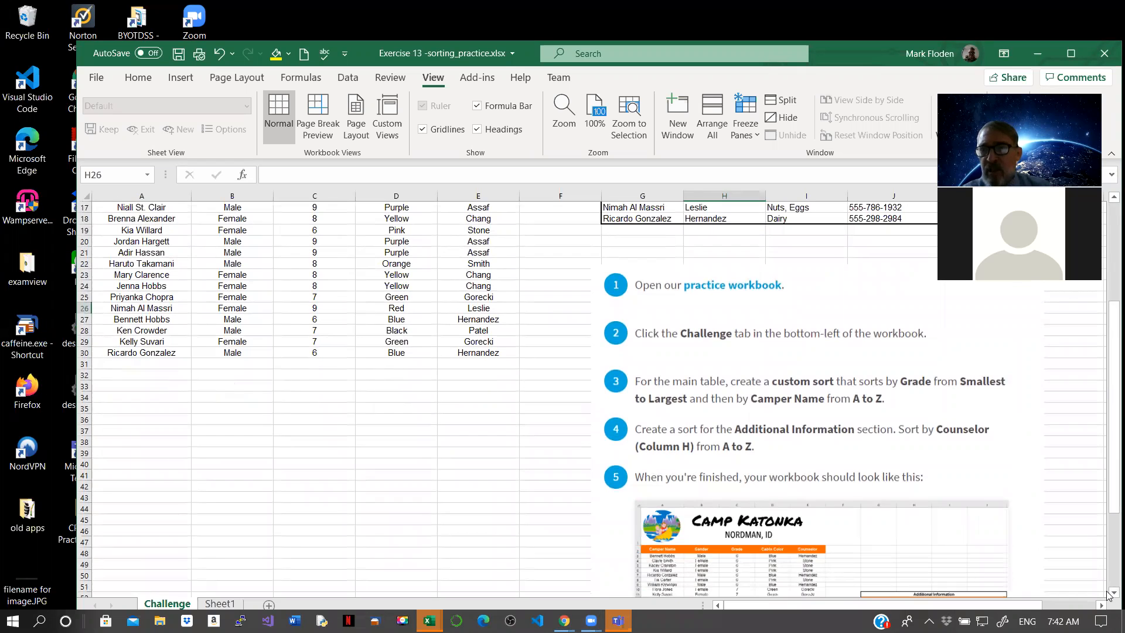
Step: Start a custom sort of the main camper table A2:E30 by Grade from Largest to Smallest
{"action": "scroll", "coordinate": [1109, 201], "scroll_direction": "up", "scroll_amount": 6}
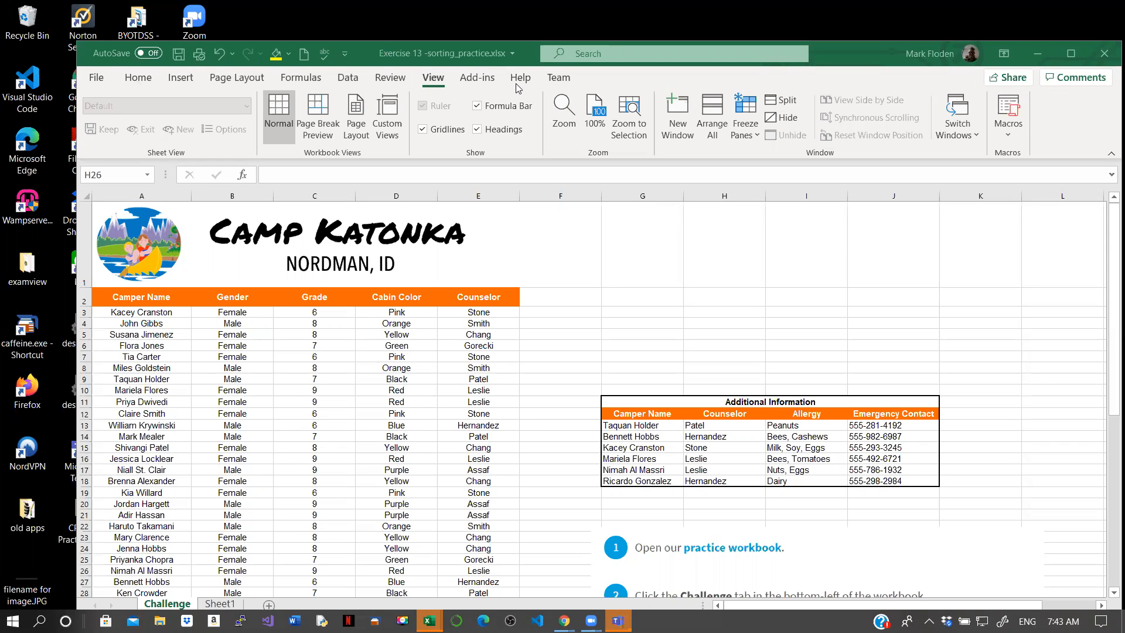
{"action": "left_click", "coordinate": [349, 79]}
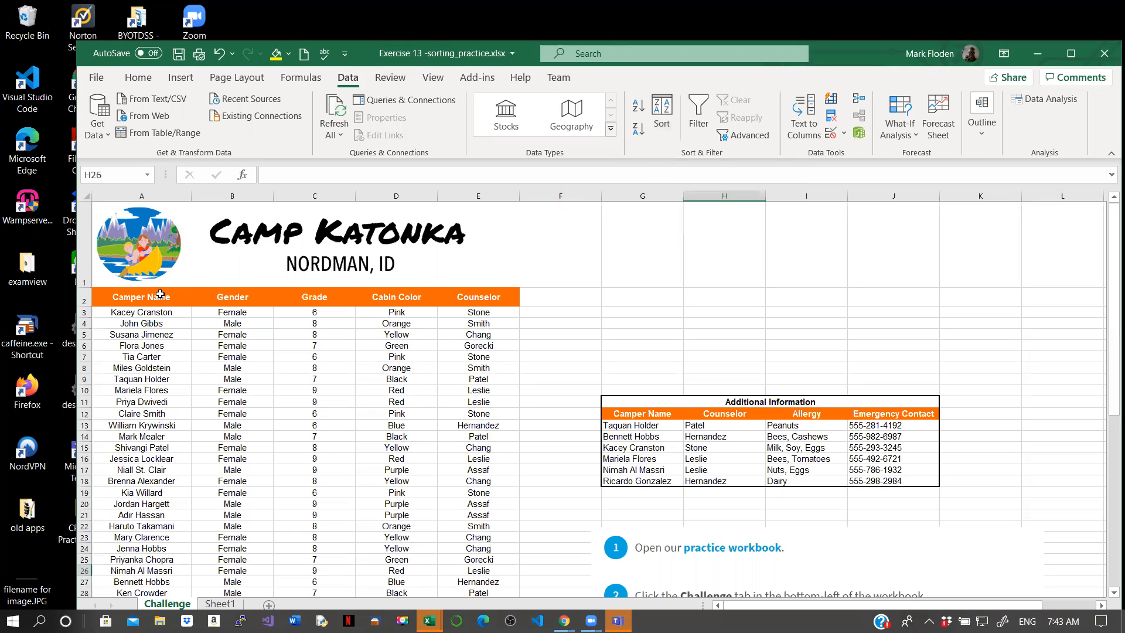
{"action": "left_click_drag", "start_coordinate": [126, 300], "coordinate": [459, 526]}
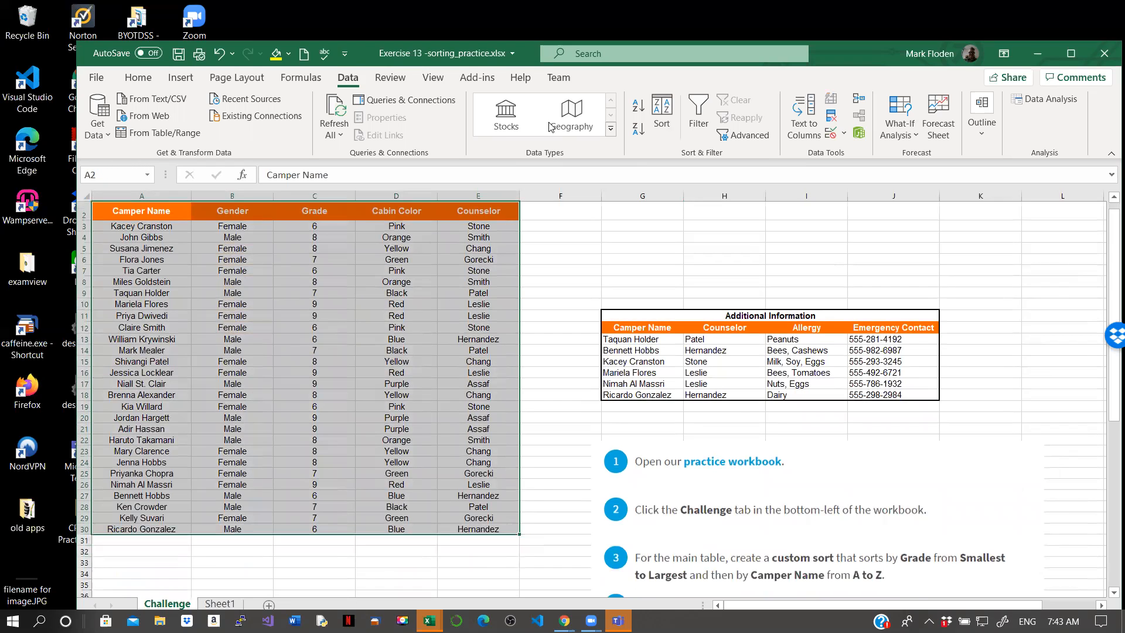
{"action": "left_click", "coordinate": [661, 110]}
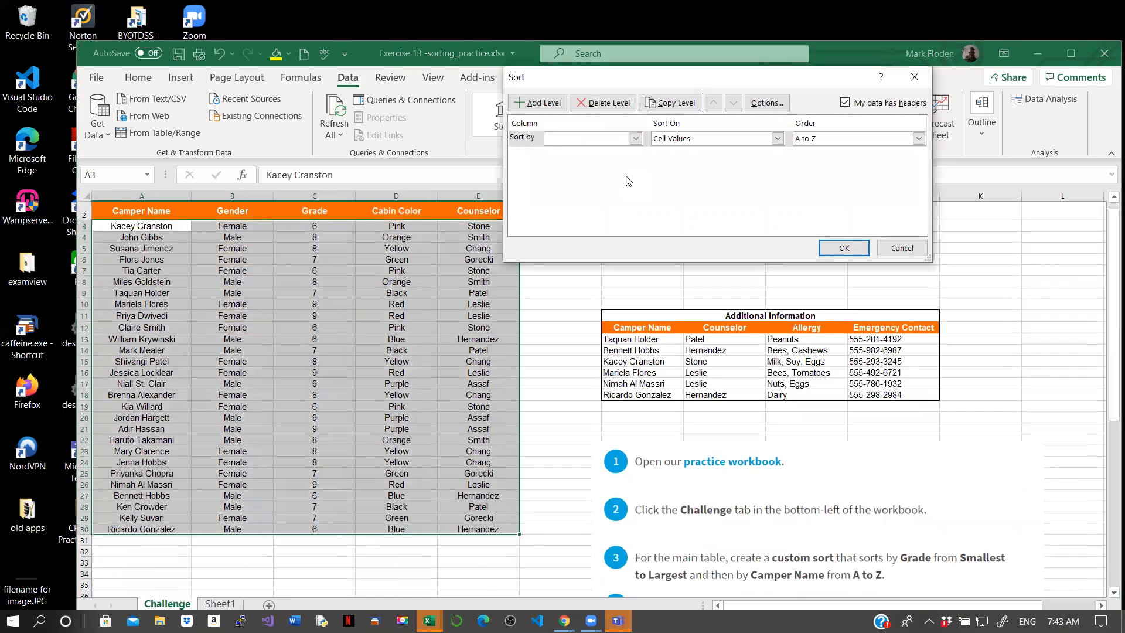
{"action": "left_click", "coordinate": [635, 141]}
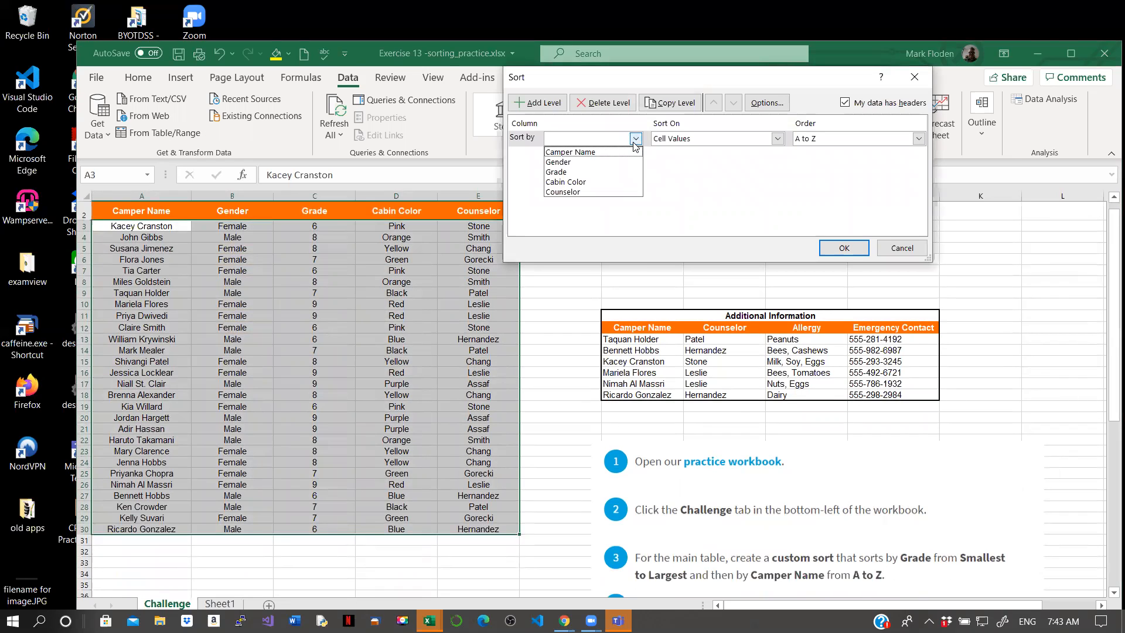
{"action": "left_click", "coordinate": [583, 172]}
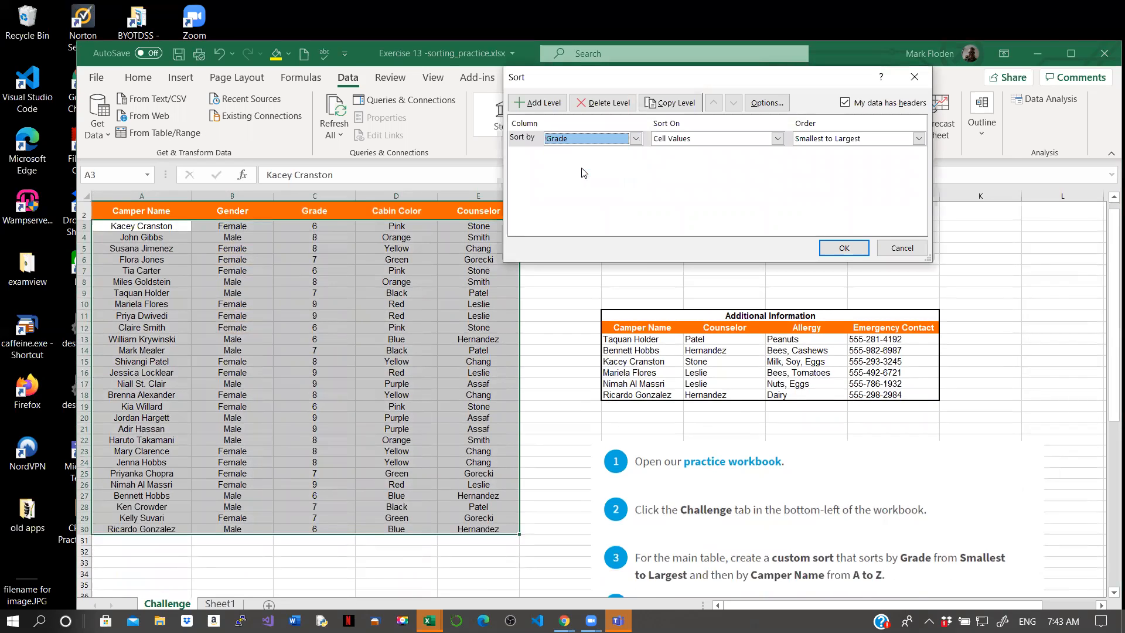
{"action": "left_click", "coordinate": [919, 139]}
{"action": "left_click", "coordinate": [892, 163]}
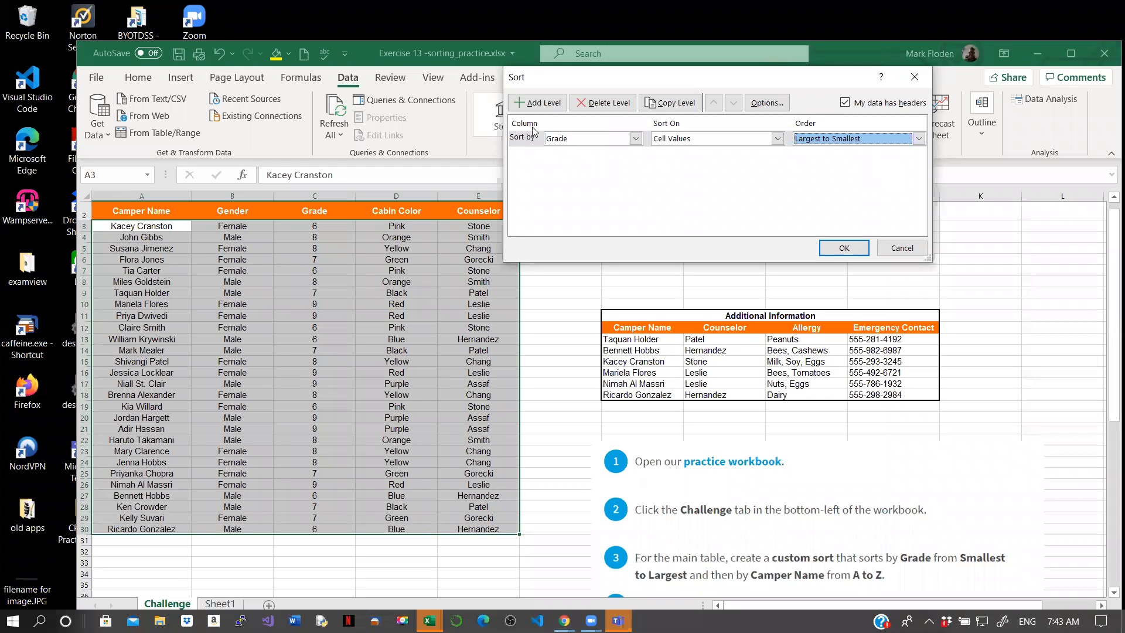
Step: Add a second sort level on Camper Name in Z to A order and apply the custom sort
{"action": "left_click", "coordinate": [526, 103]}
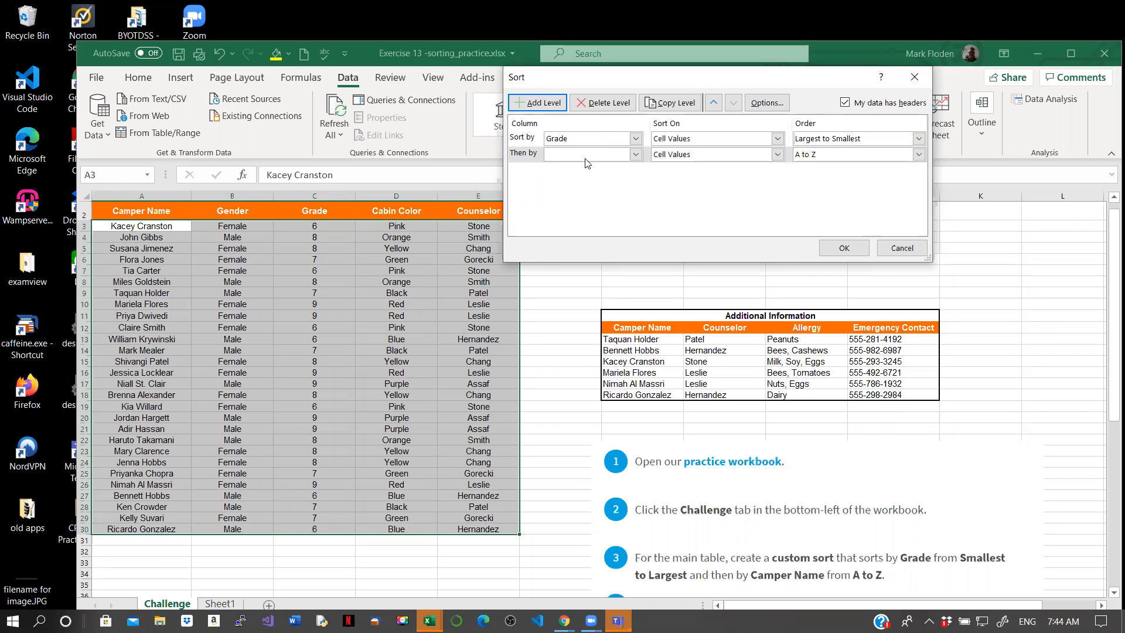
{"action": "left_click", "coordinate": [634, 156]}
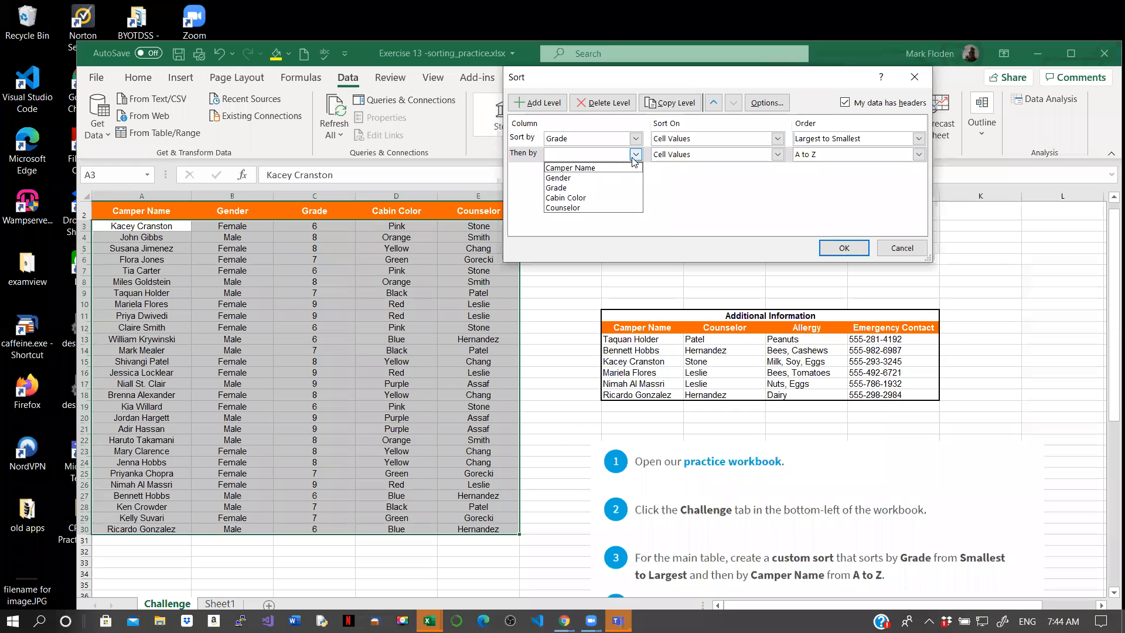
{"action": "left_click", "coordinate": [633, 160]}
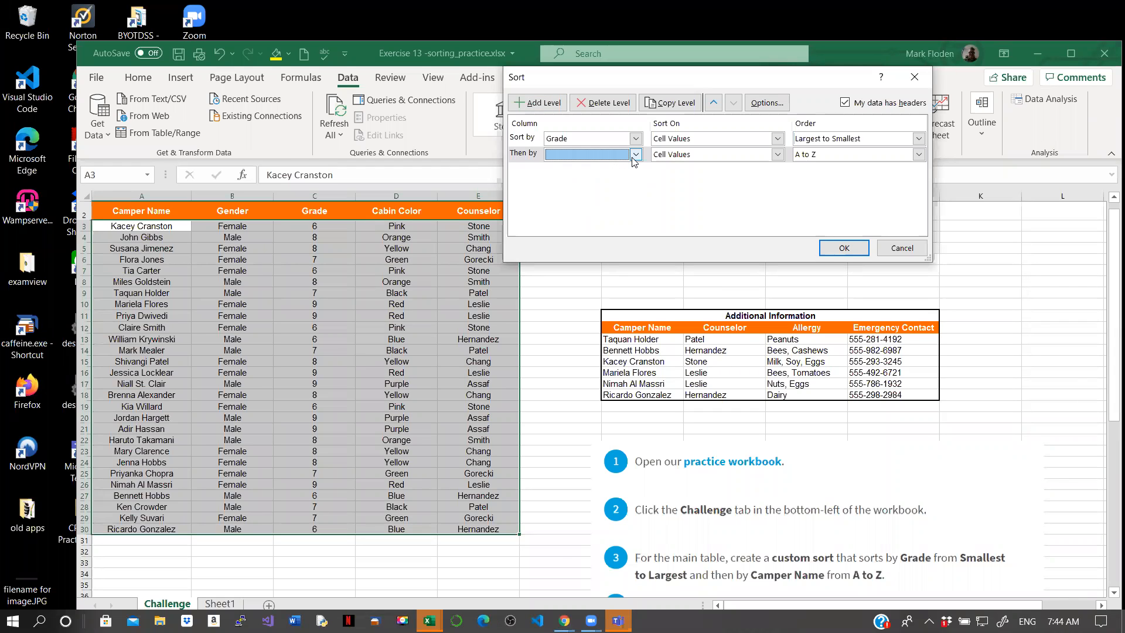
{"action": "left_click", "coordinate": [633, 155]}
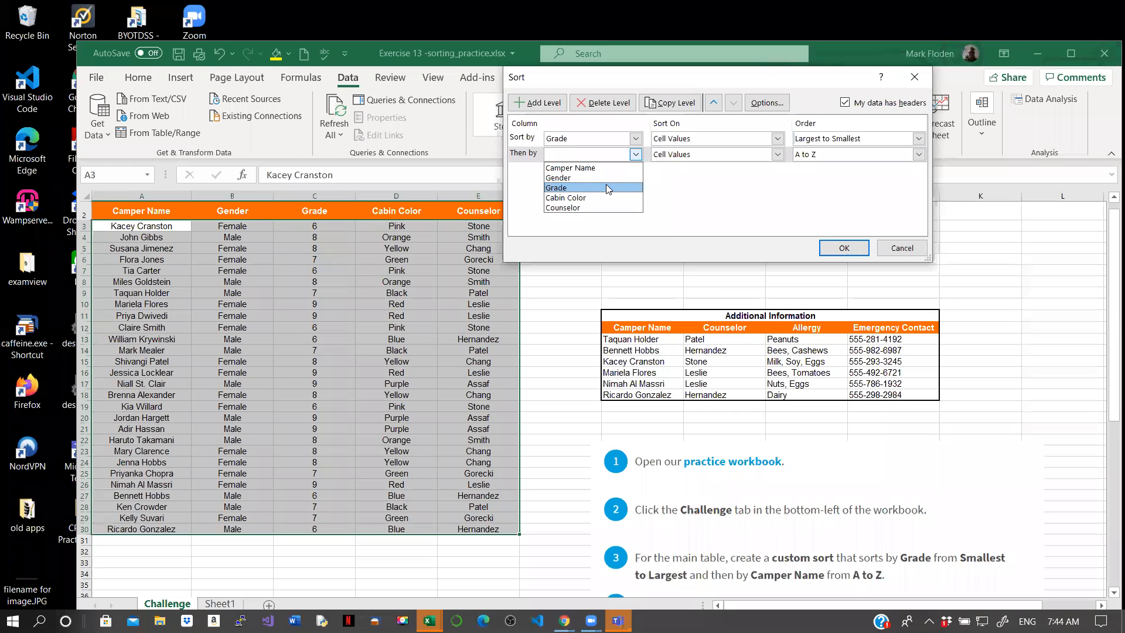
{"action": "left_click", "coordinate": [606, 168]}
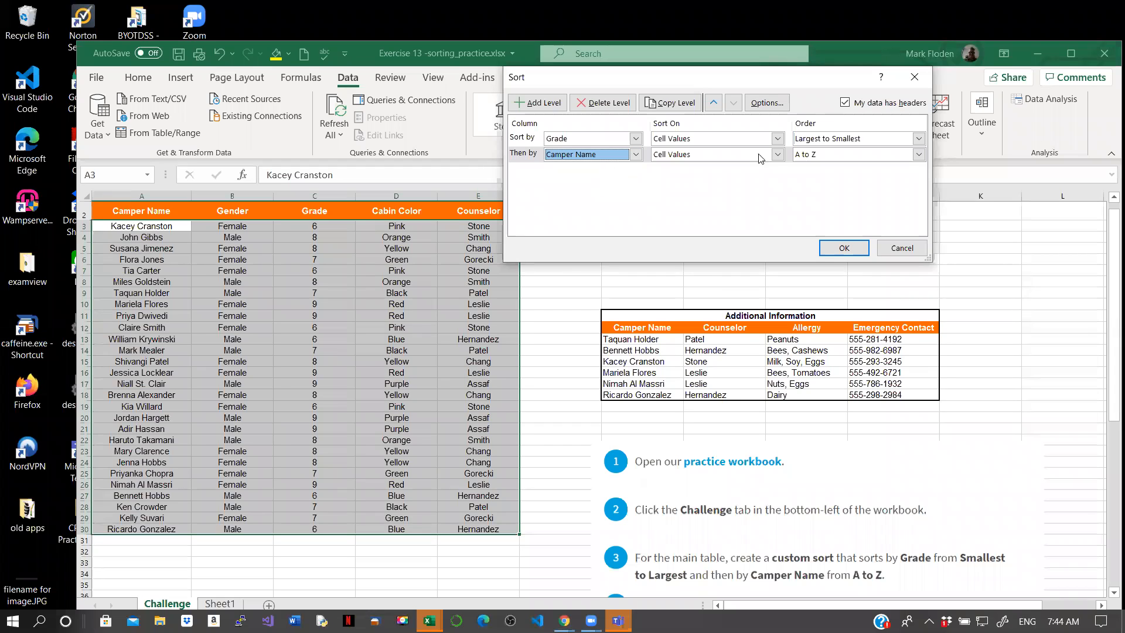
{"action": "left_click", "coordinate": [918, 154]}
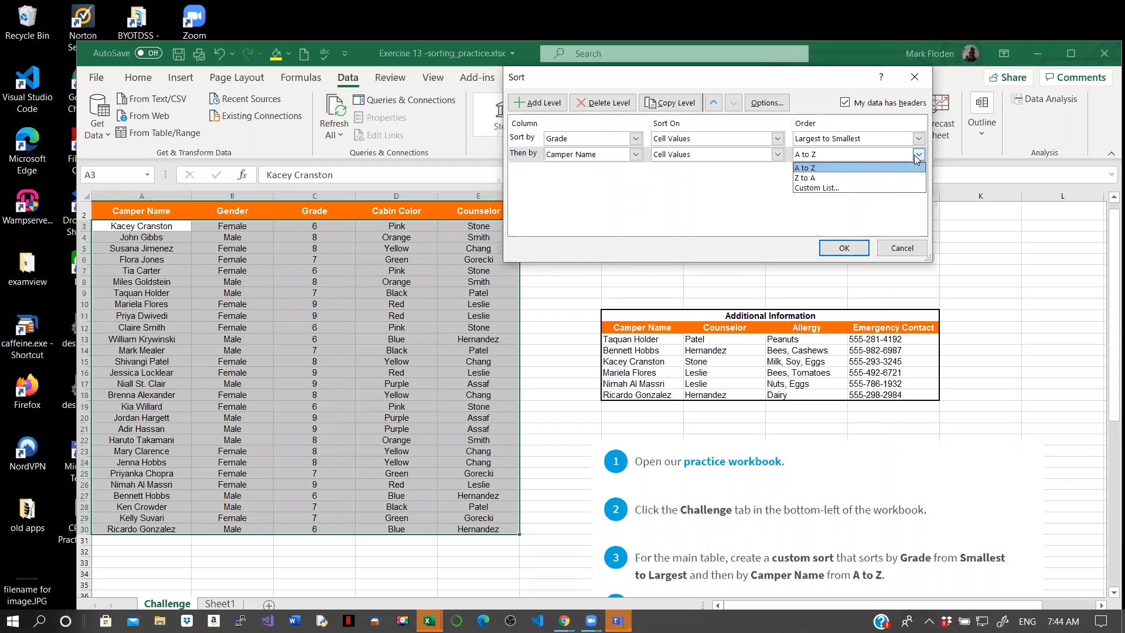
{"action": "left_click", "coordinate": [875, 179]}
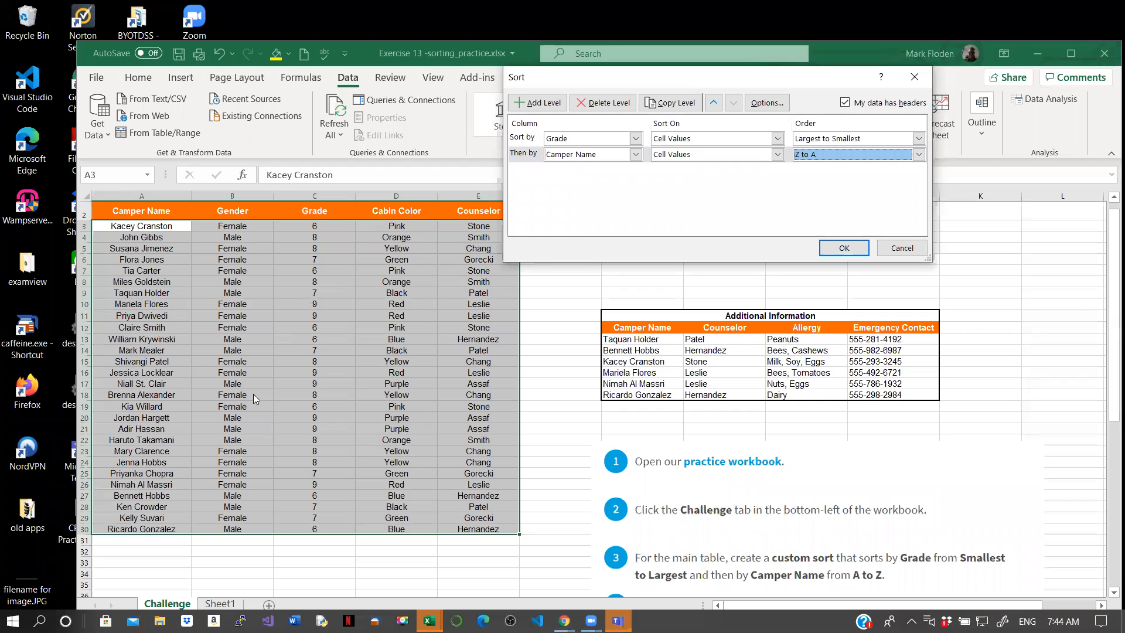
{"action": "left_click", "coordinate": [861, 249]}
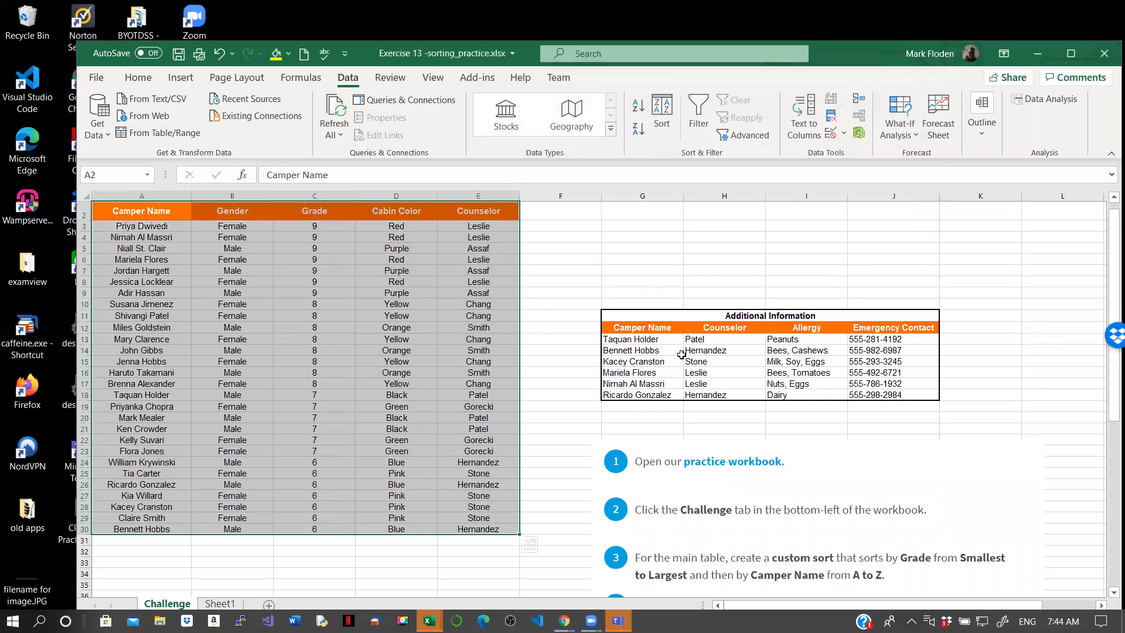
{"action": "left_click", "coordinate": [657, 408]}
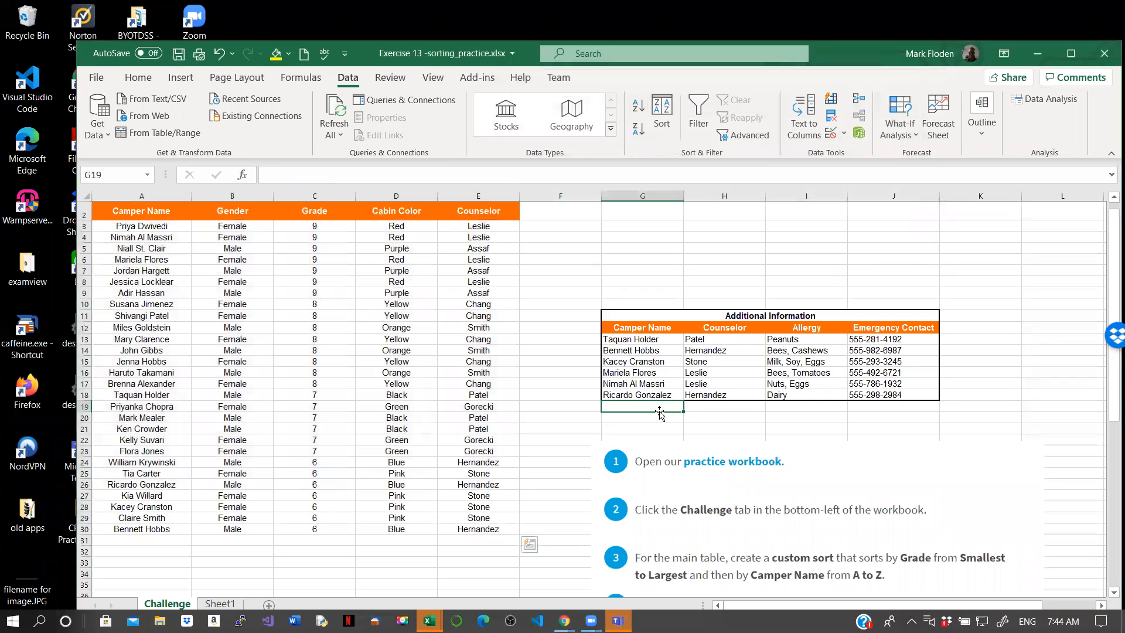
{"action": "left_click", "coordinate": [681, 439]}
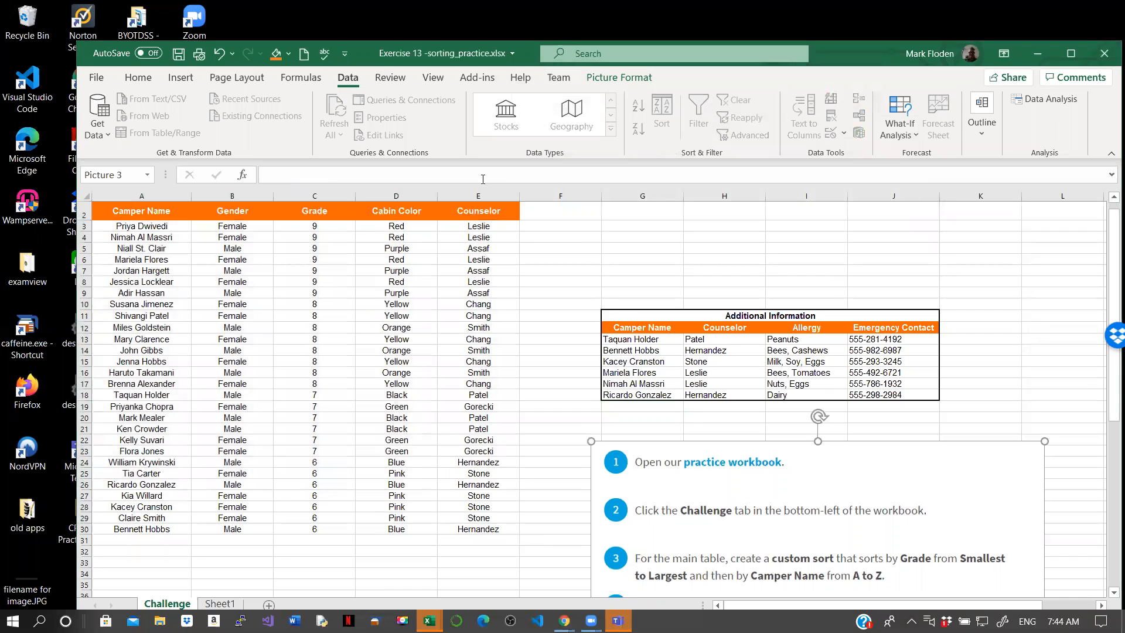
{"action": "left_click", "coordinate": [433, 78]}
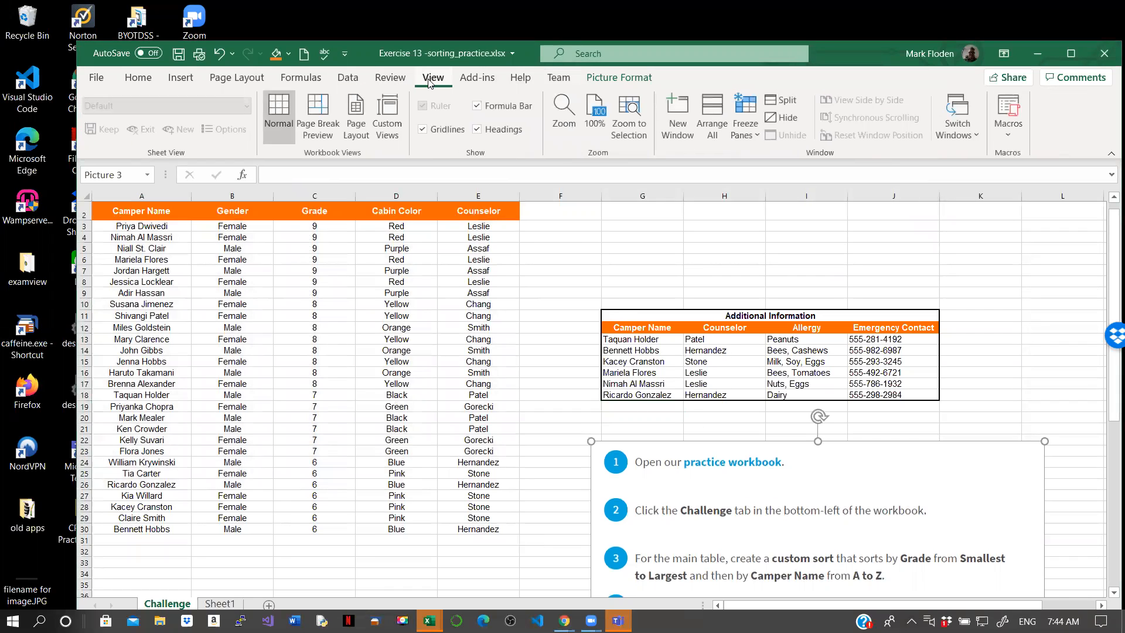
{"action": "left_click", "coordinate": [576, 249]}
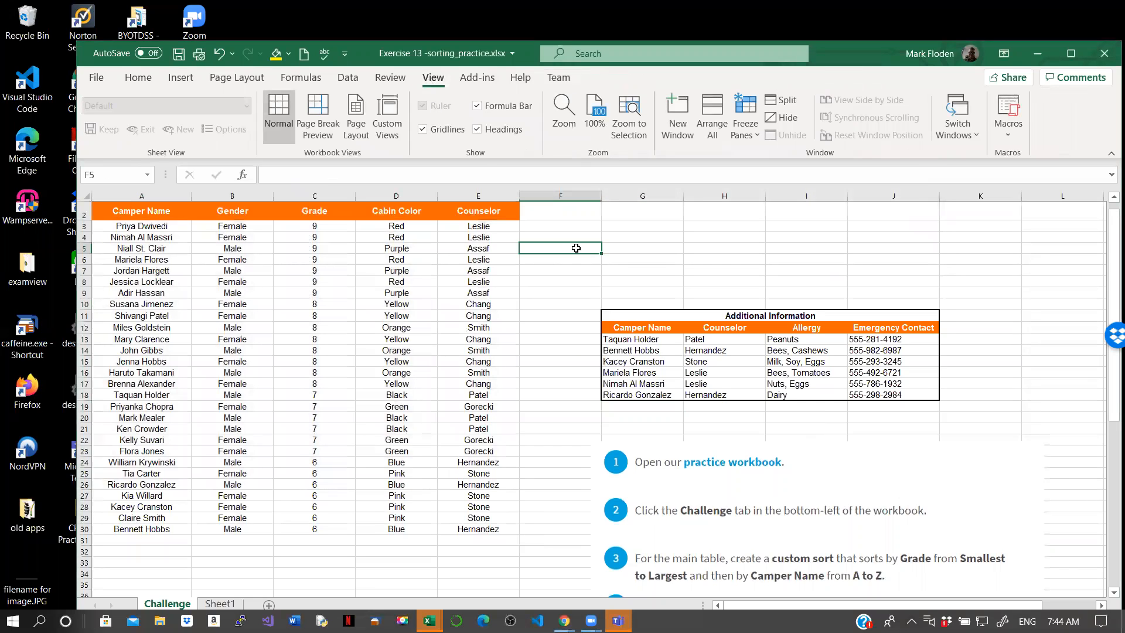
{"action": "key", "text": "Down"}
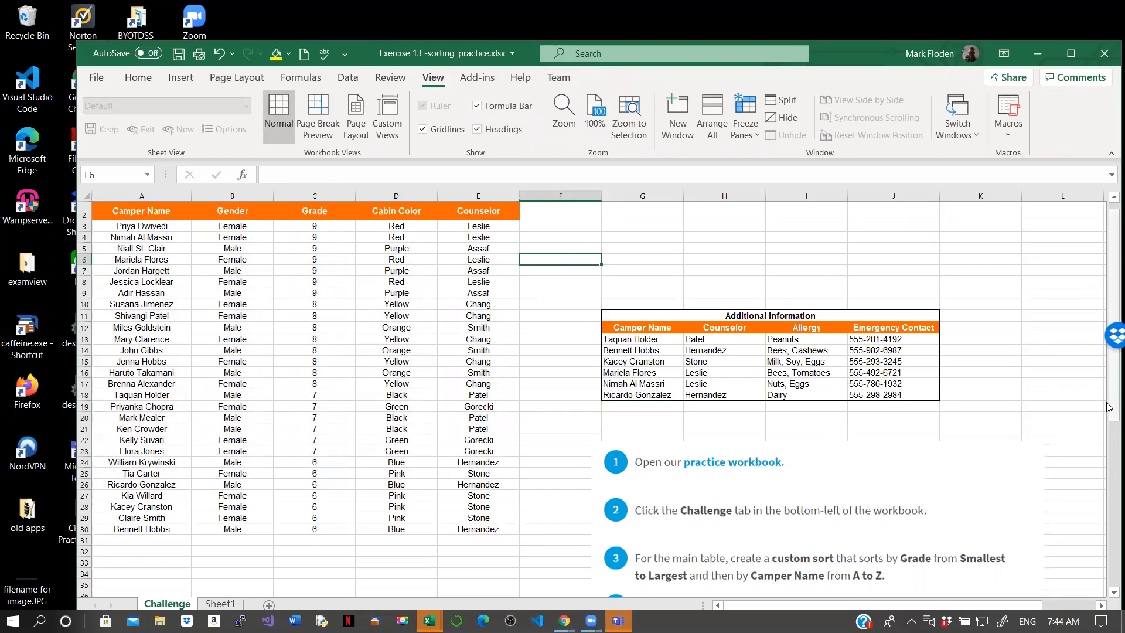
{"action": "left_click_drag", "start_coordinate": [1110, 411], "coordinate": [1110, 387]}
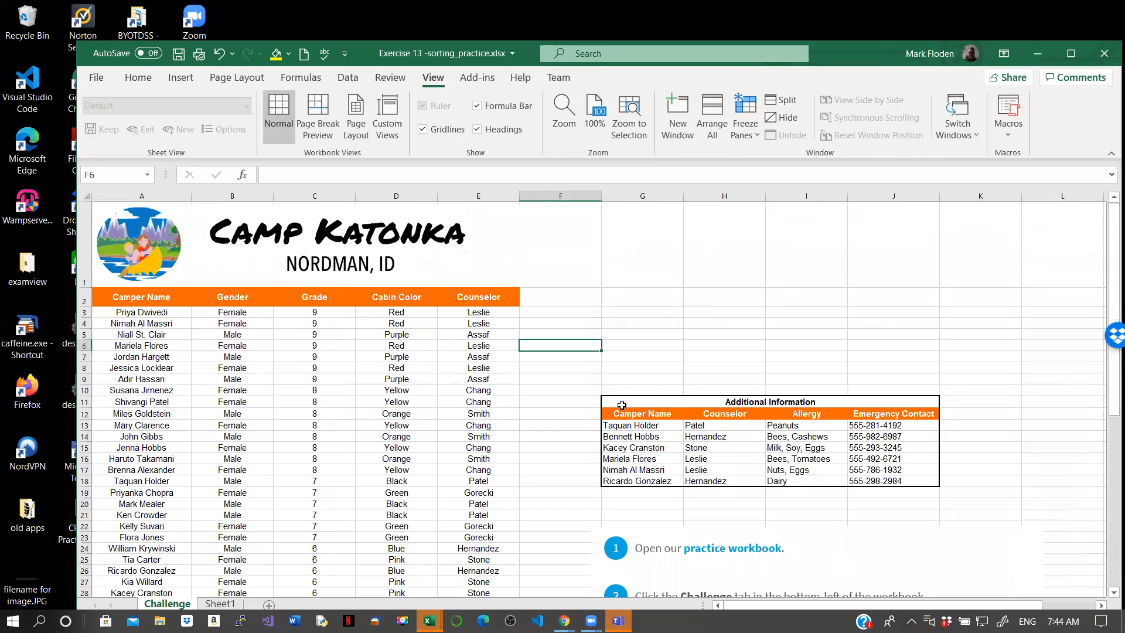
Step: Sort the Additional Information table G12:J18 by Emergency Contact in Z to A order
{"action": "left_click_drag", "start_coordinate": [619, 416], "coordinate": [900, 486]}
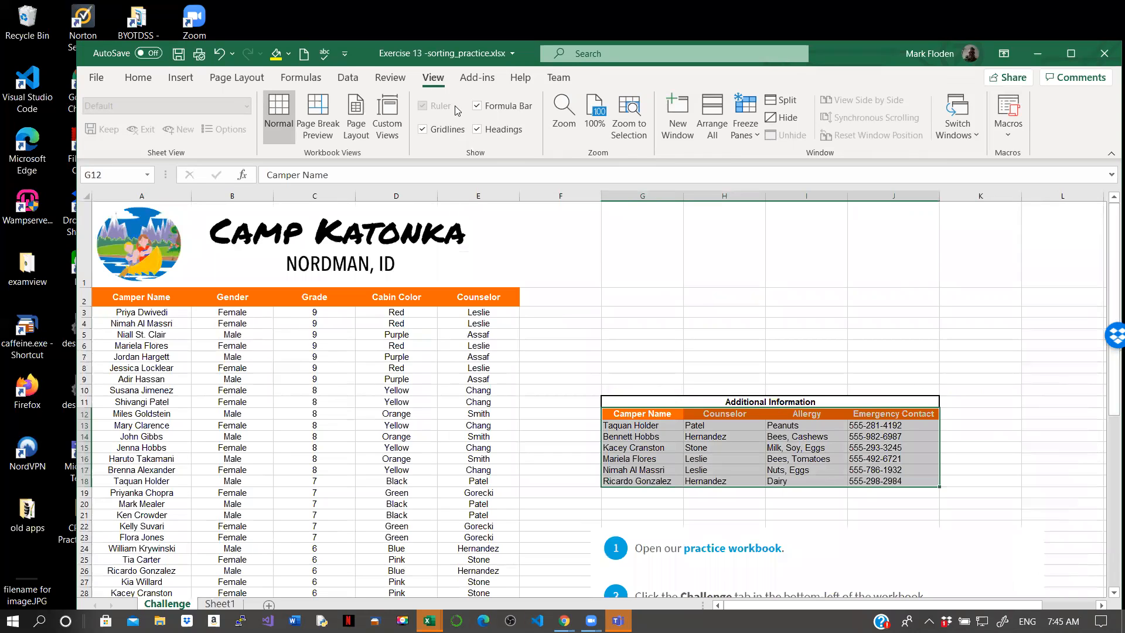
{"action": "left_click", "coordinate": [702, 104]}
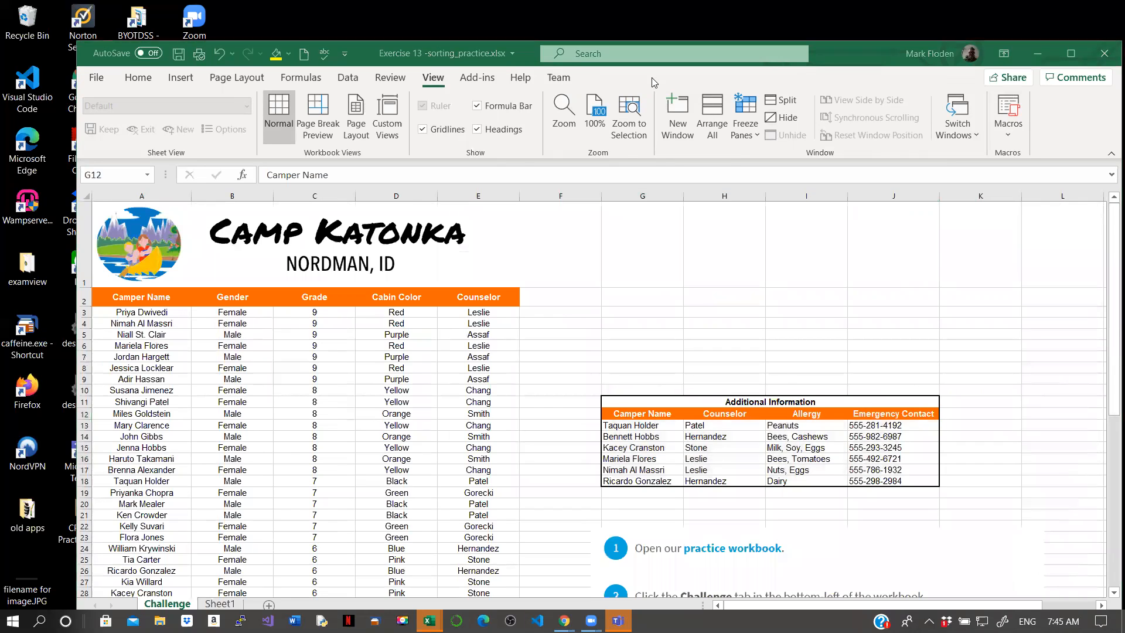
{"action": "left_click", "coordinate": [342, 76]}
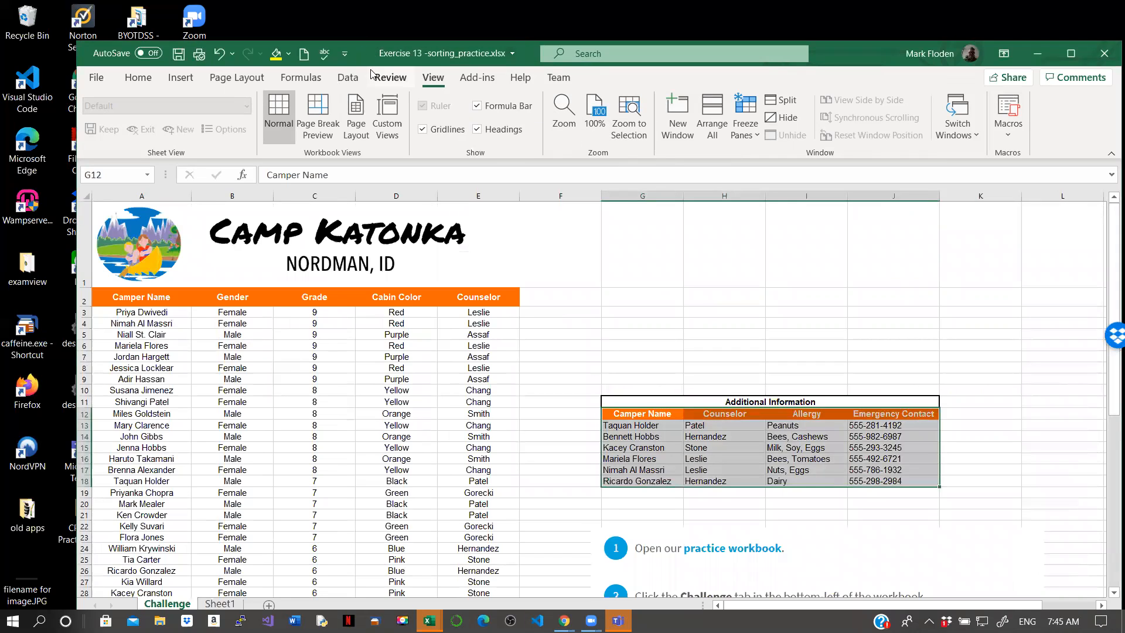
{"action": "left_click", "coordinate": [348, 77]}
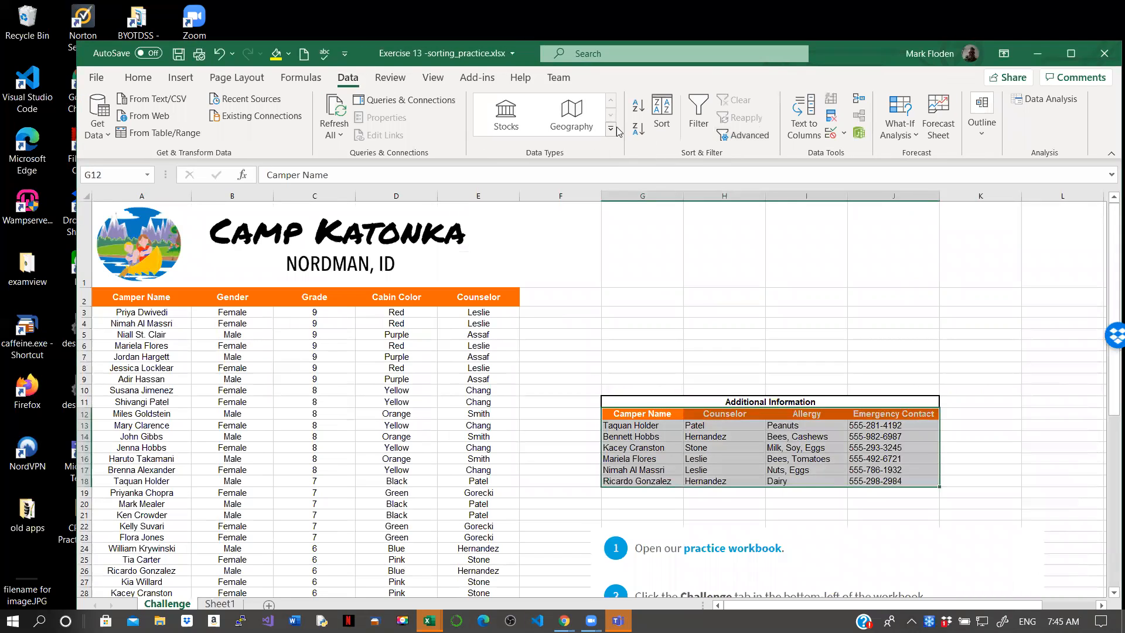
{"action": "left_click", "coordinate": [667, 116]}
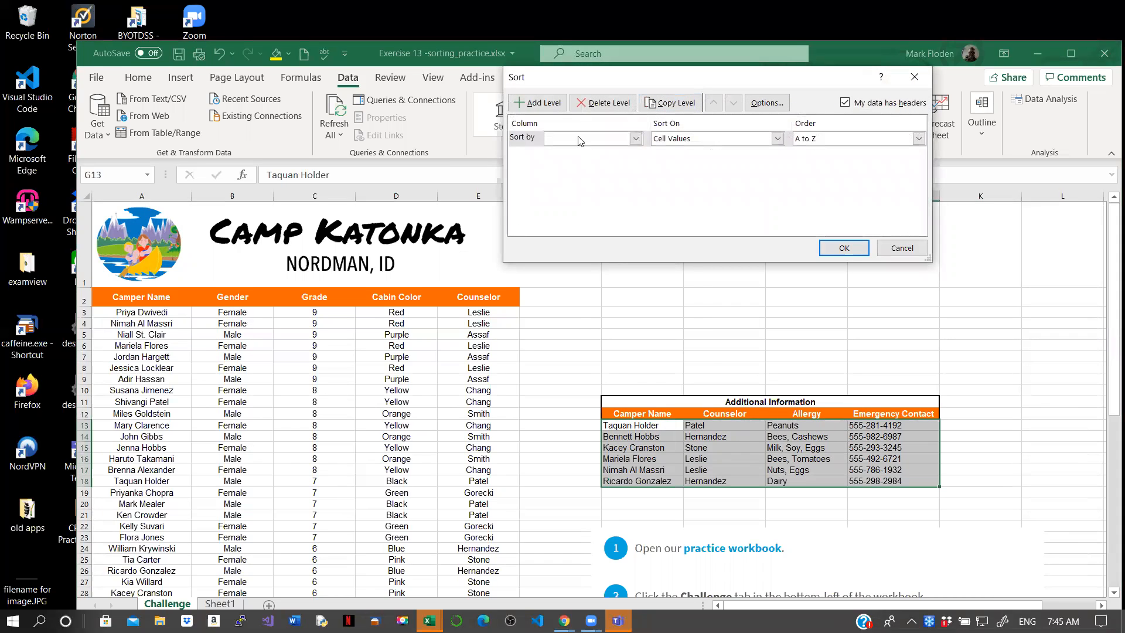
{"action": "left_click", "coordinate": [635, 138]}
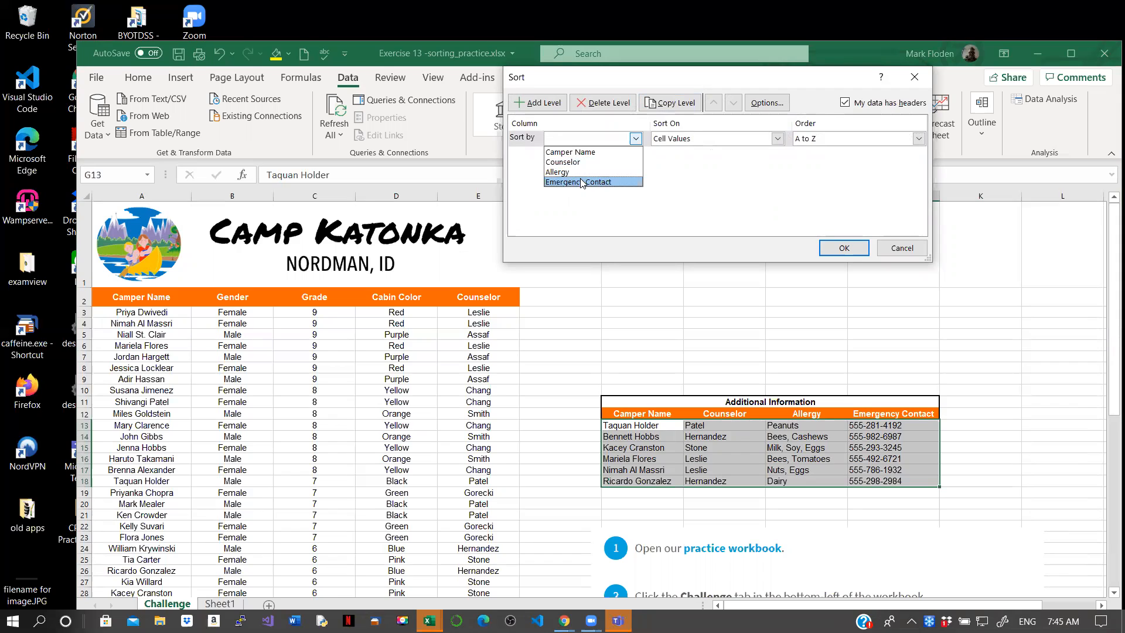
{"action": "left_click", "coordinate": [606, 181]}
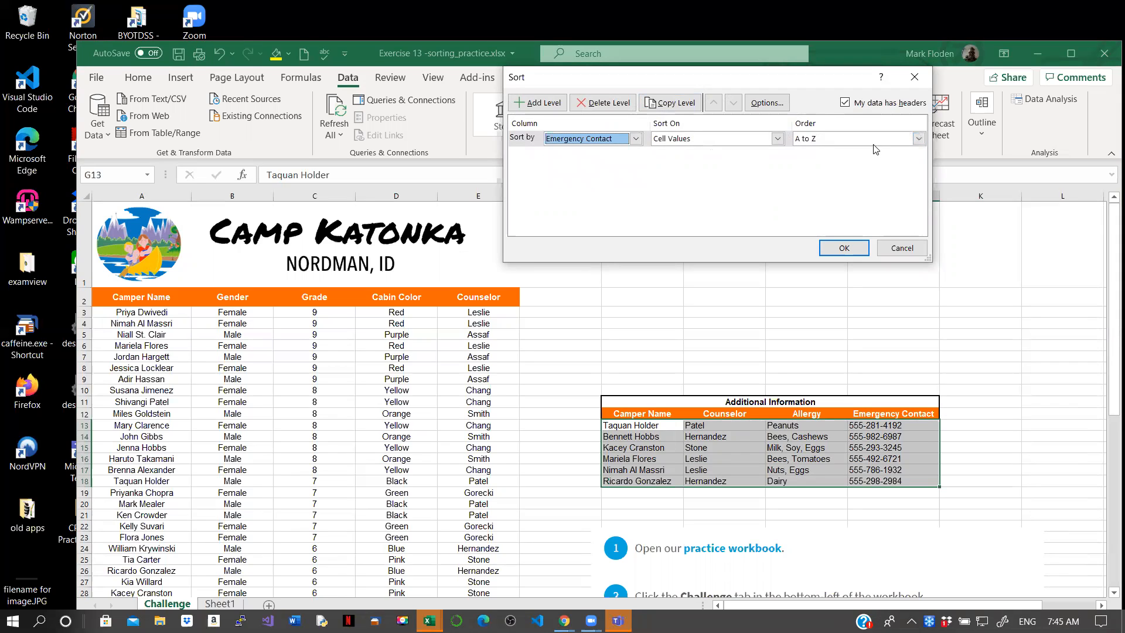
{"action": "left_click", "coordinate": [918, 139]}
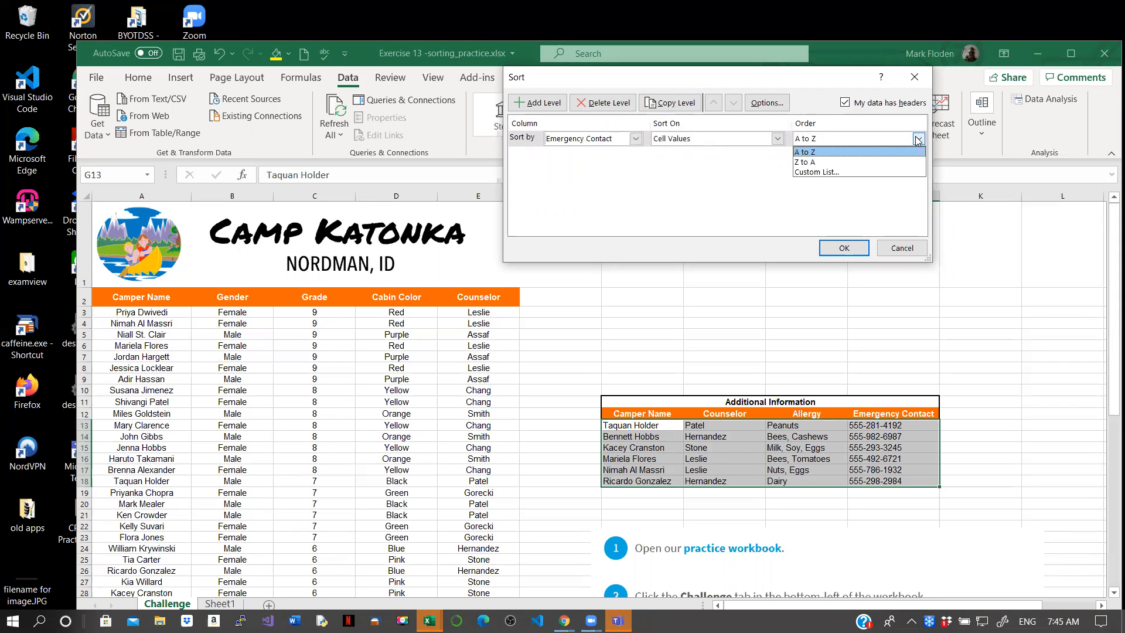
{"action": "left_click", "coordinate": [874, 161]}
{"action": "left_click", "coordinate": [856, 255]}
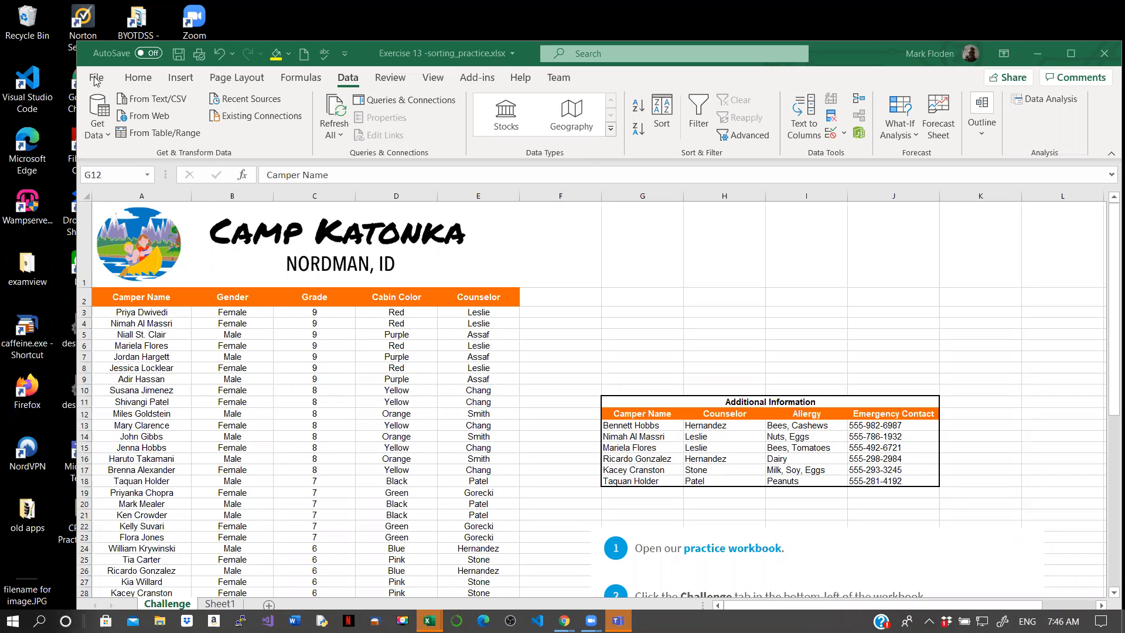
Step: Open the recent workbook Exercise 14 -filtering_practice.xlsx
{"action": "key", "text": "ctrl+a"}
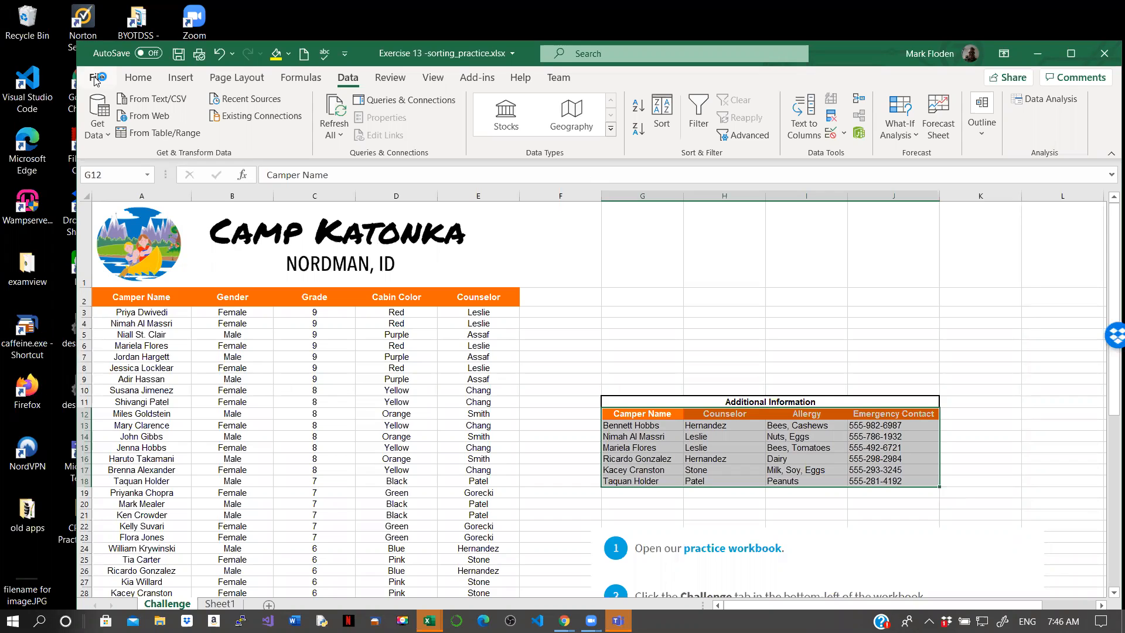
{"action": "left_click", "coordinate": [96, 81]}
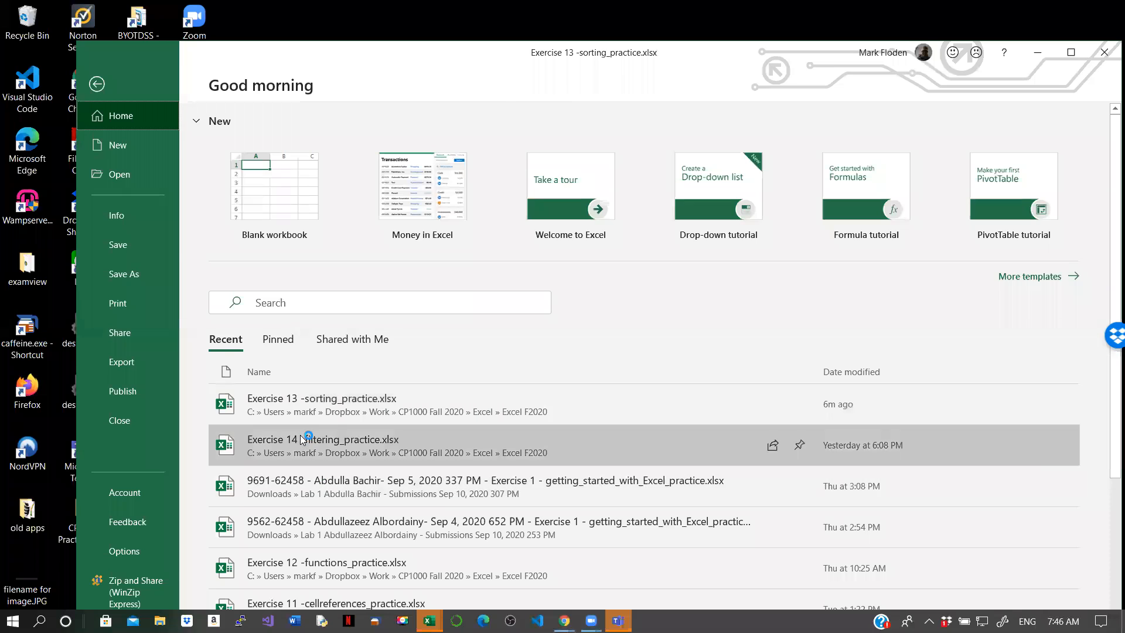
{"action": "key", "text": "Escape"}
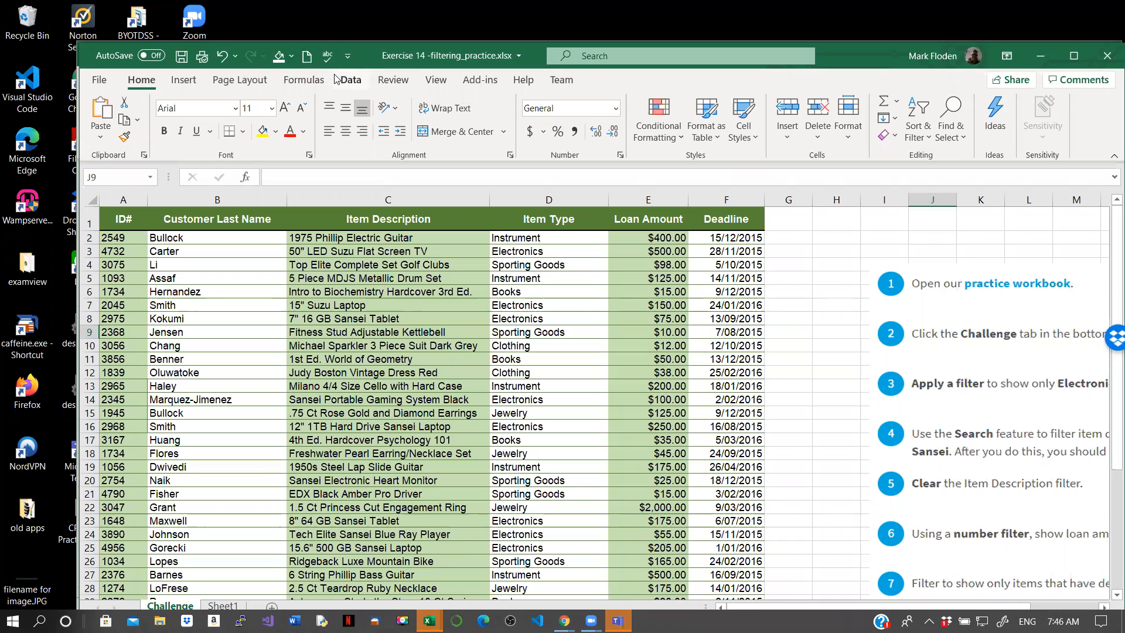
Step: Set the worksheet's zoom magnification to 75%
{"action": "left_click", "coordinate": [437, 81]}
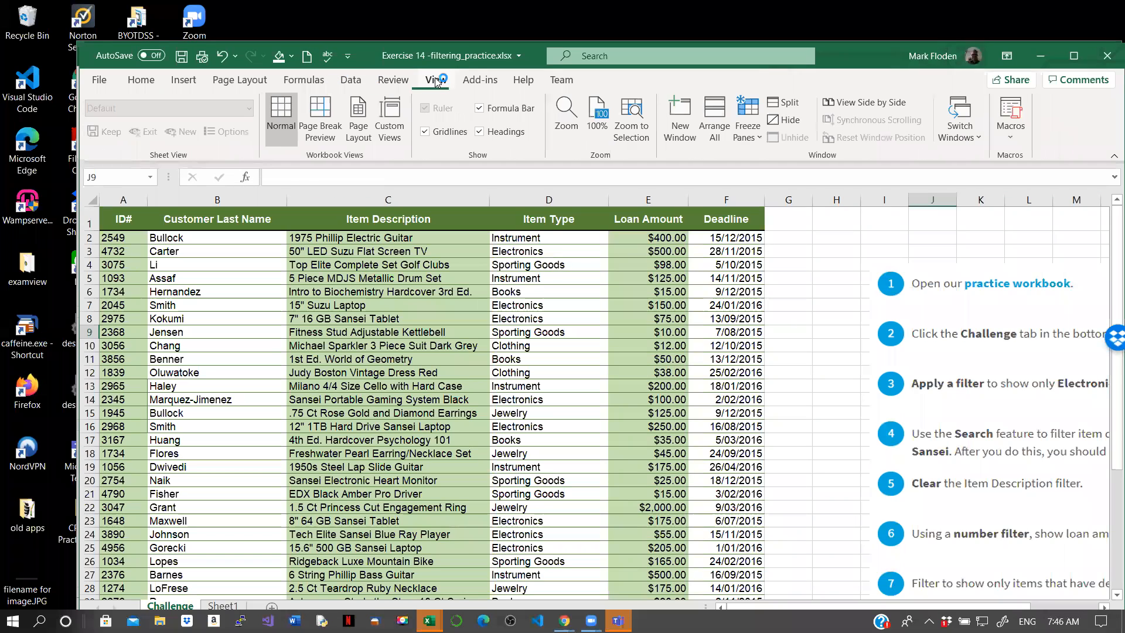
{"action": "left_click", "coordinate": [569, 120]}
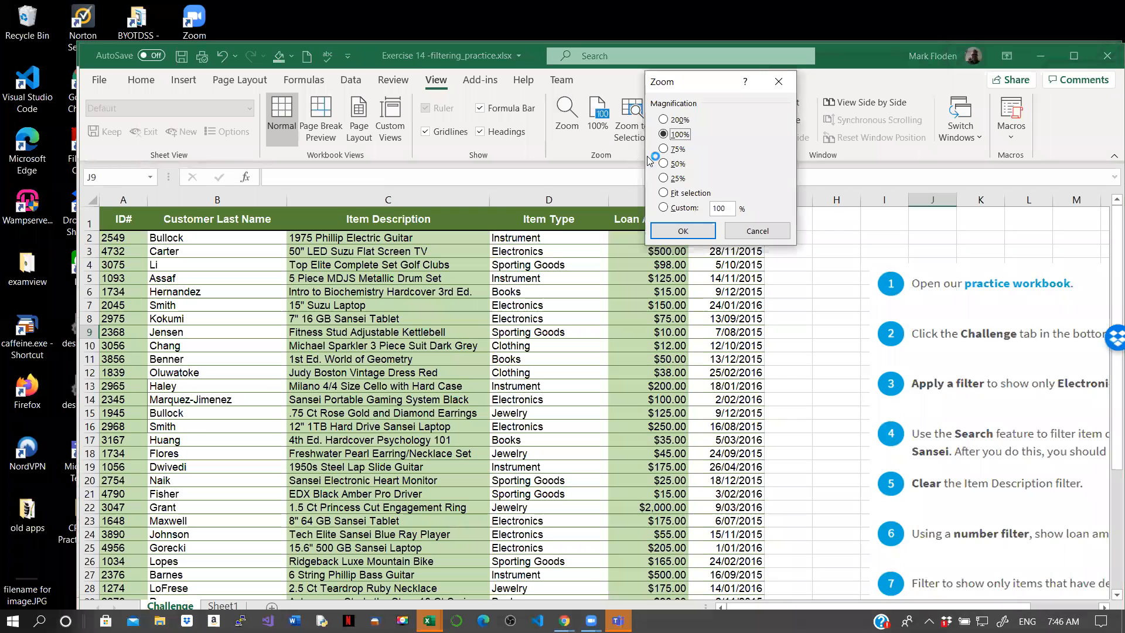
{"action": "left_click", "coordinate": [663, 150]}
{"action": "left_click", "coordinate": [684, 231]}
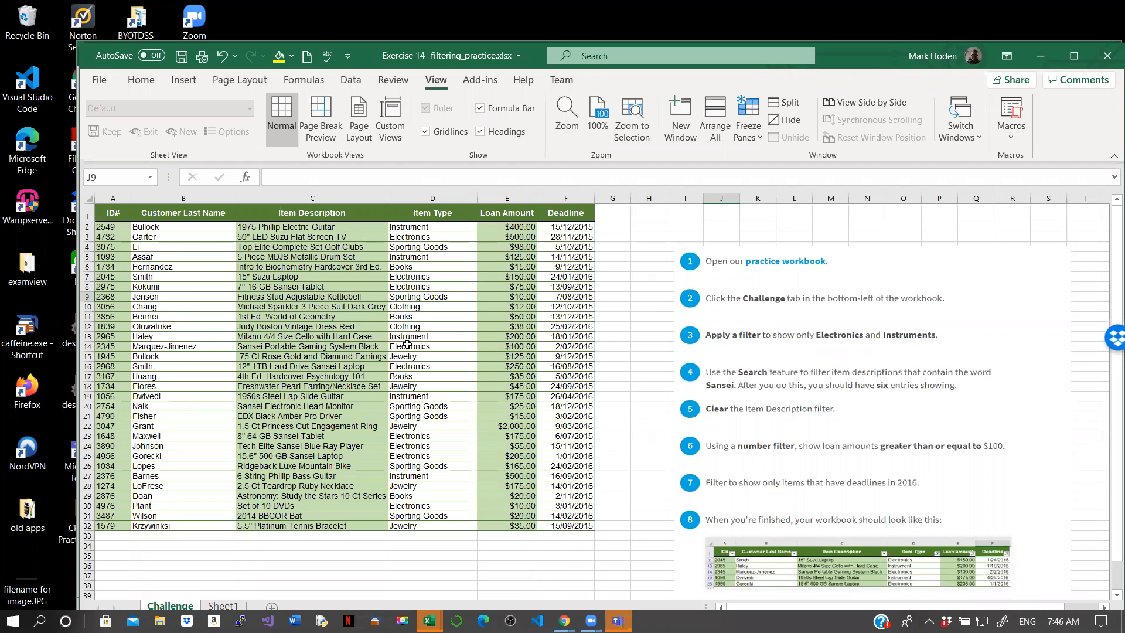
Step: Turn on filtering for the loan table A1:F32, including its header row
{"action": "left_click", "coordinate": [103, 217]}
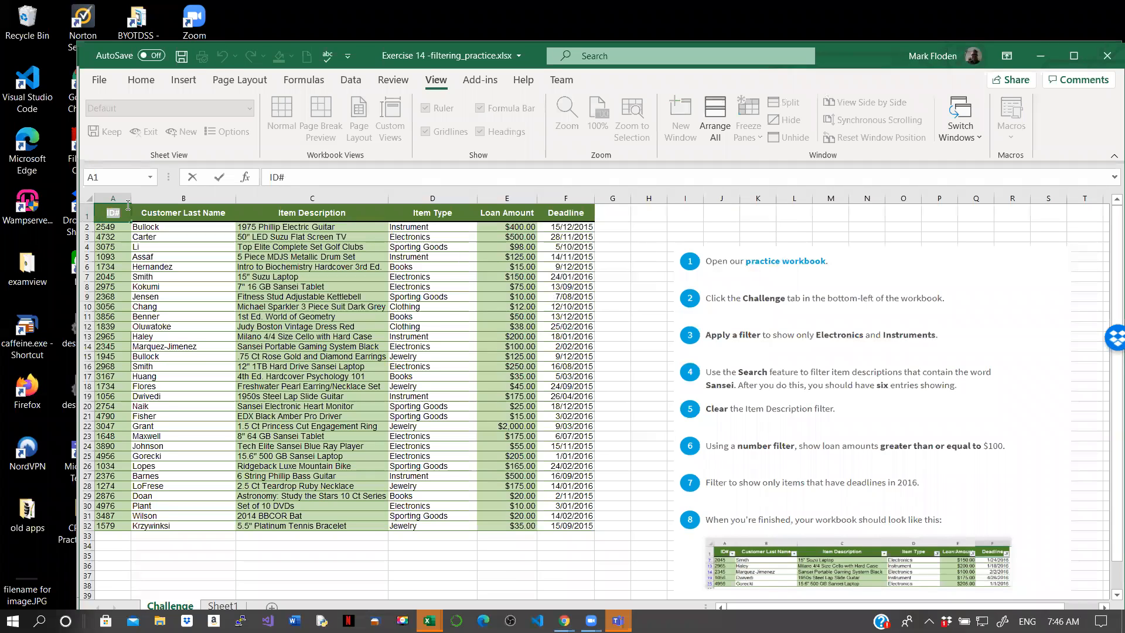
{"action": "left_click", "coordinate": [125, 212]}
{"action": "key", "text": "Escape"}
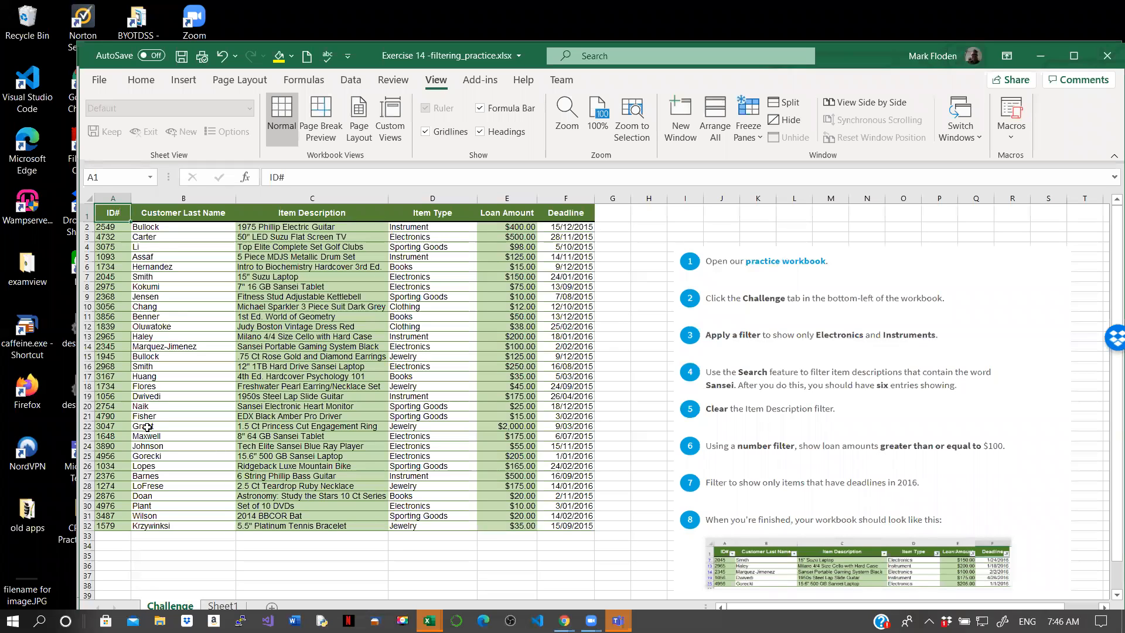
{"action": "left_click_drag", "start_coordinate": [103, 213], "coordinate": [552, 526]}
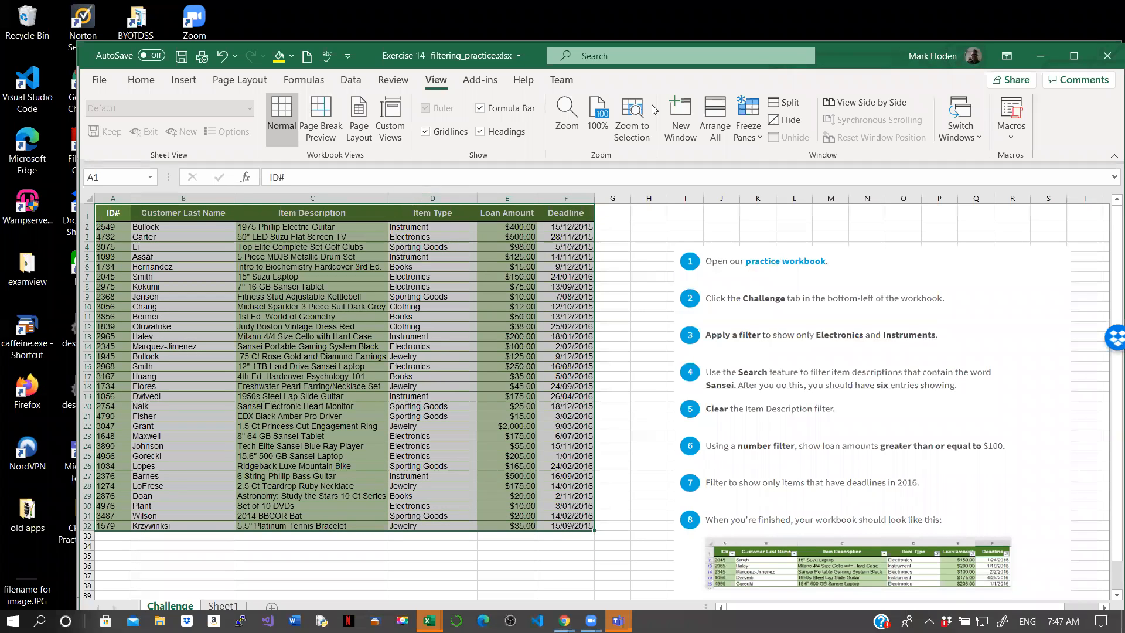
{"action": "left_click", "coordinate": [350, 79]}
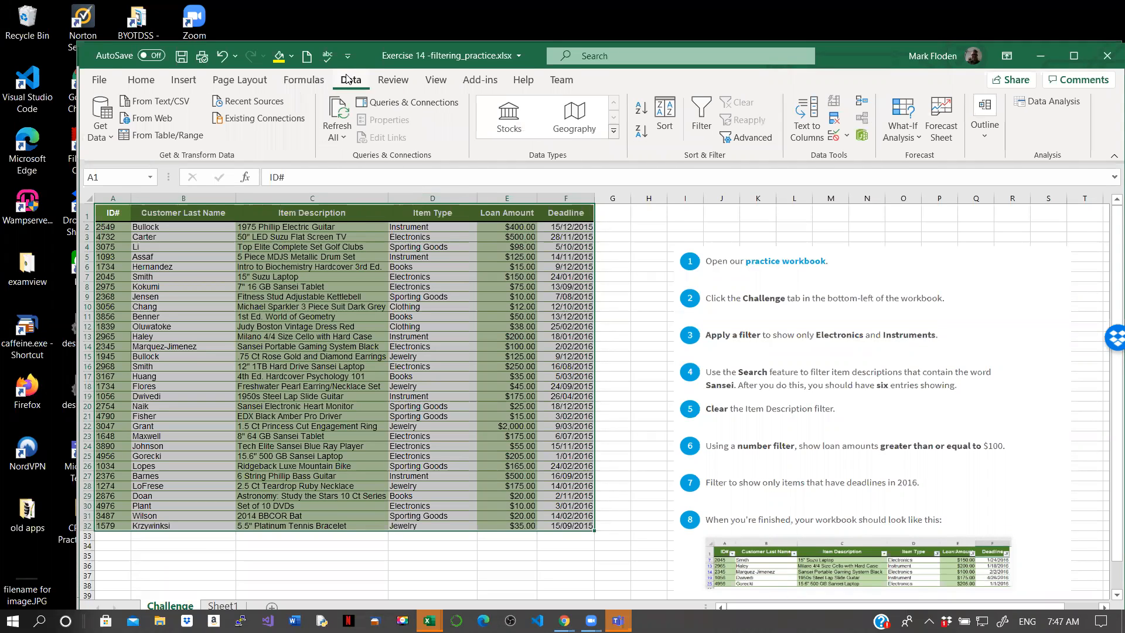
{"action": "left_click", "coordinate": [702, 115]}
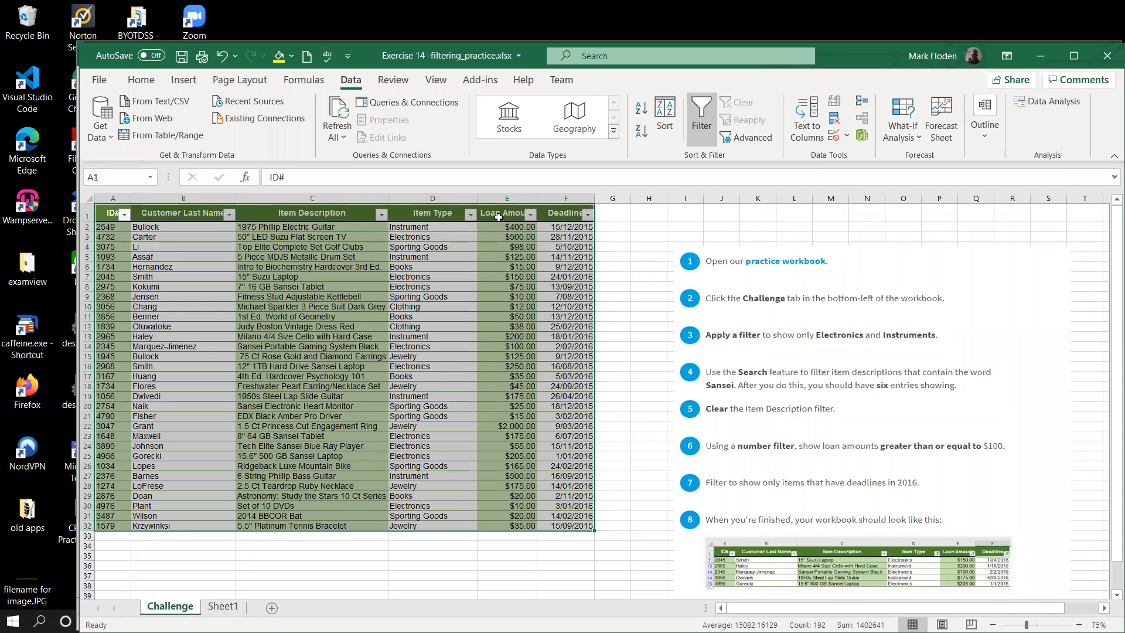
Step: Filter the Loan Amount column to show only $150.00
{"action": "left_click", "coordinate": [530, 215]}
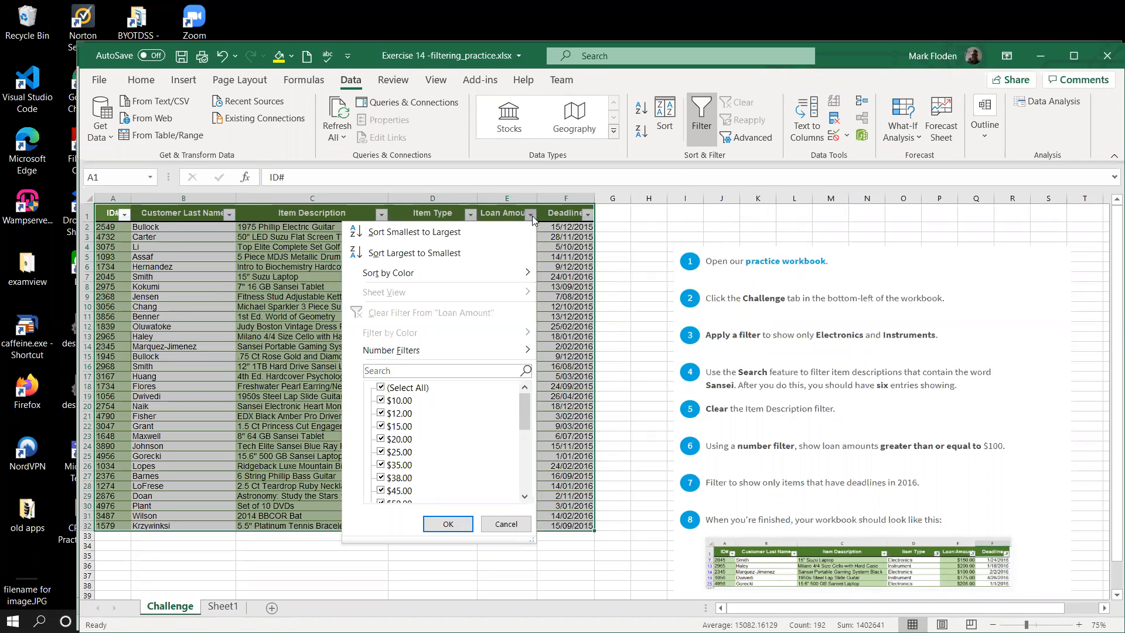
{"action": "left_click", "coordinate": [381, 388]}
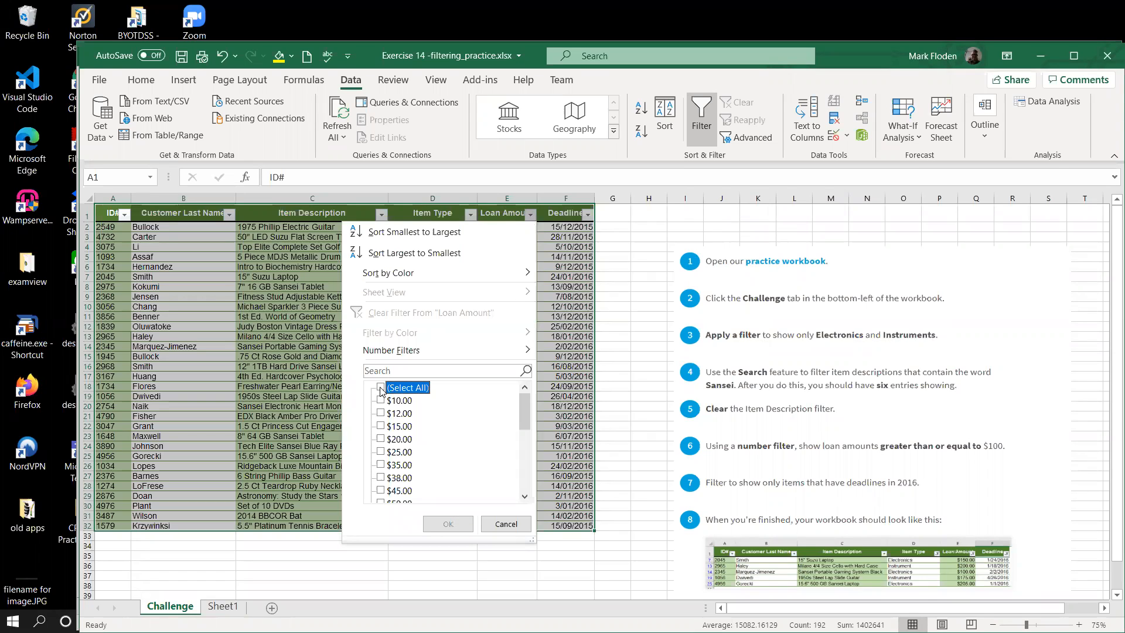
{"action": "left_click_drag", "start_coordinate": [522, 419], "coordinate": [523, 476]}
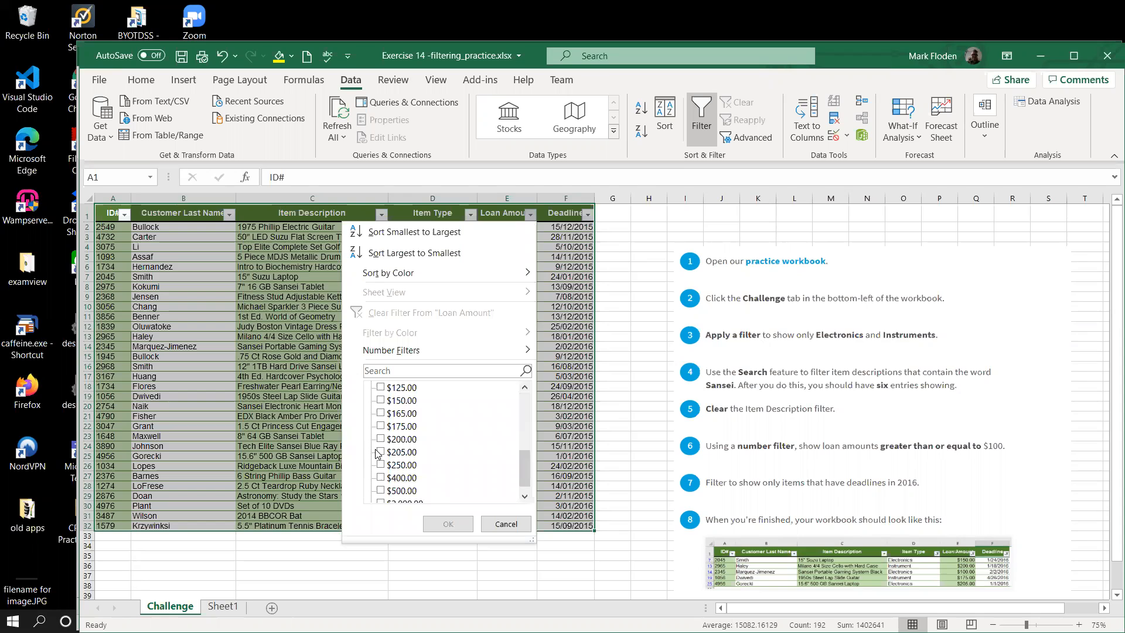
{"action": "left_click", "coordinate": [381, 401]}
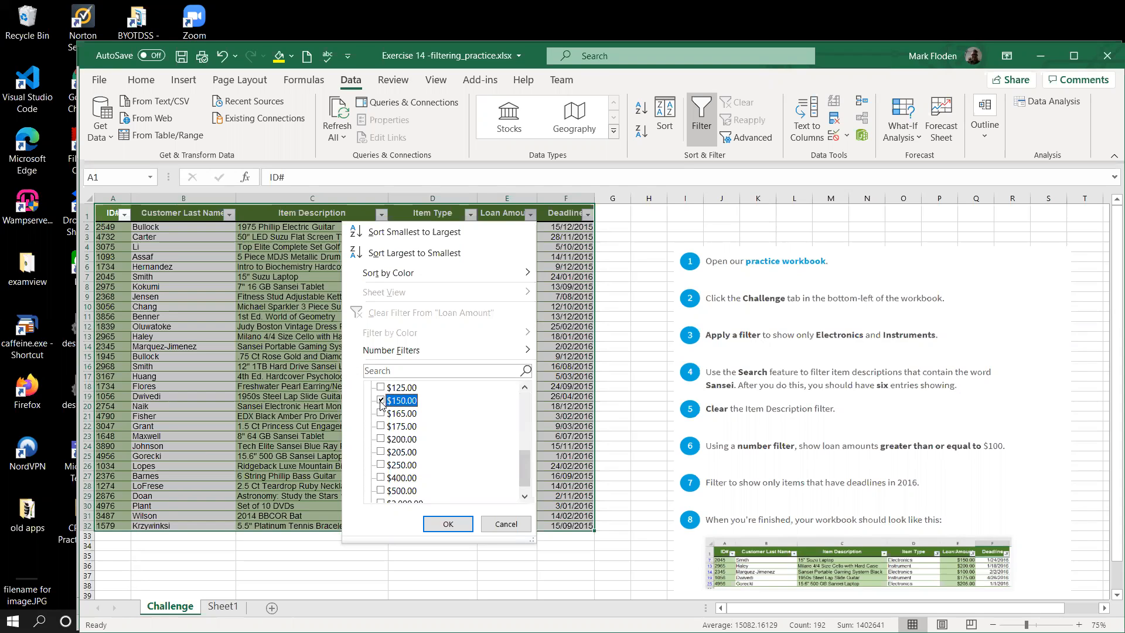
{"action": "left_click", "coordinate": [445, 522]}
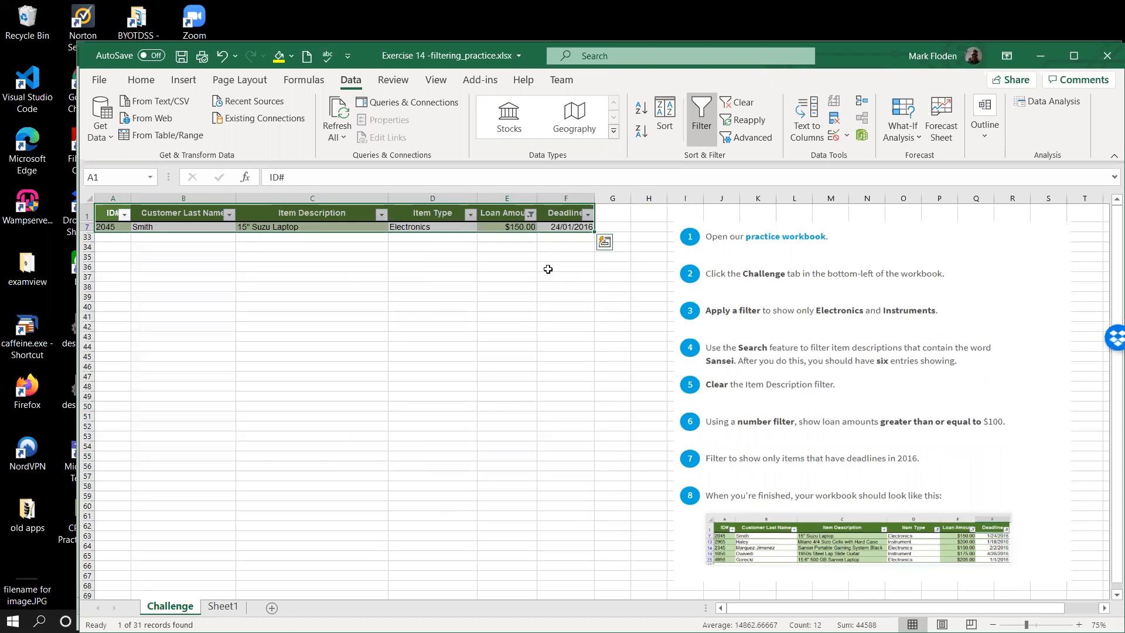
Step: Replace the Loan Amount filter with a number filter for amounts less than 150
{"action": "left_click", "coordinate": [531, 214]}
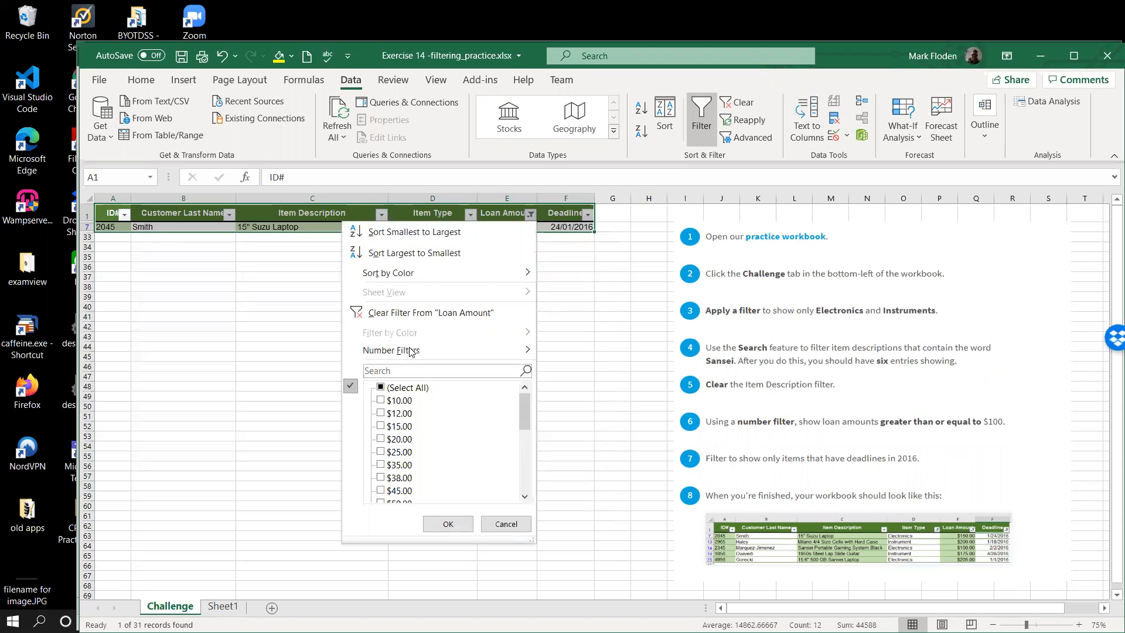
{"action": "mouse_move", "coordinate": [412, 351]}
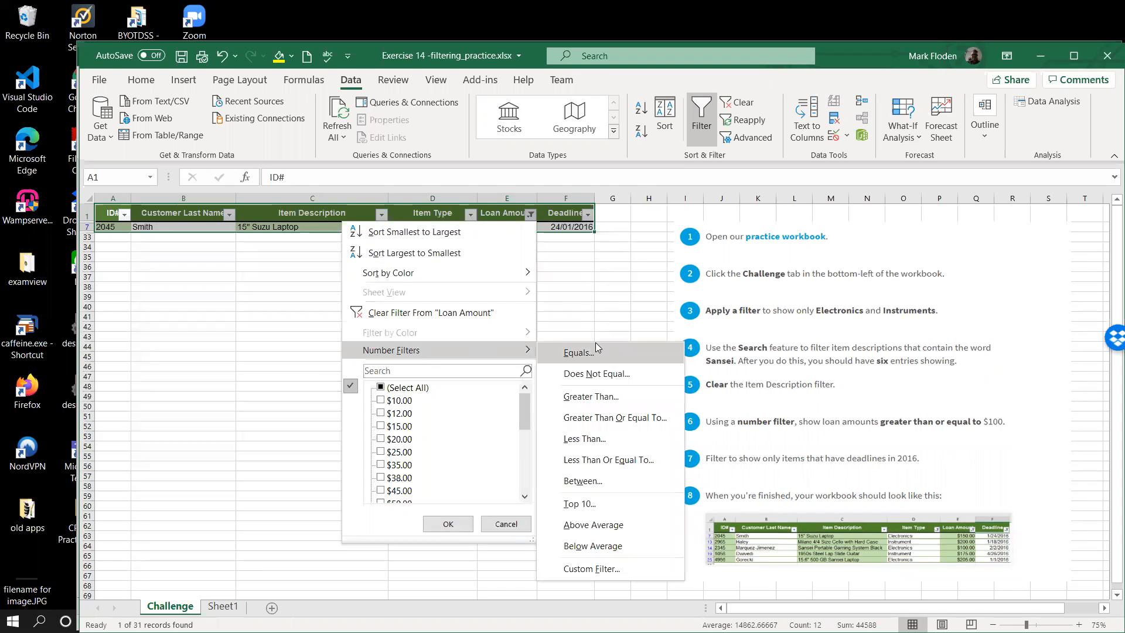
{"action": "left_click", "coordinate": [597, 439]}
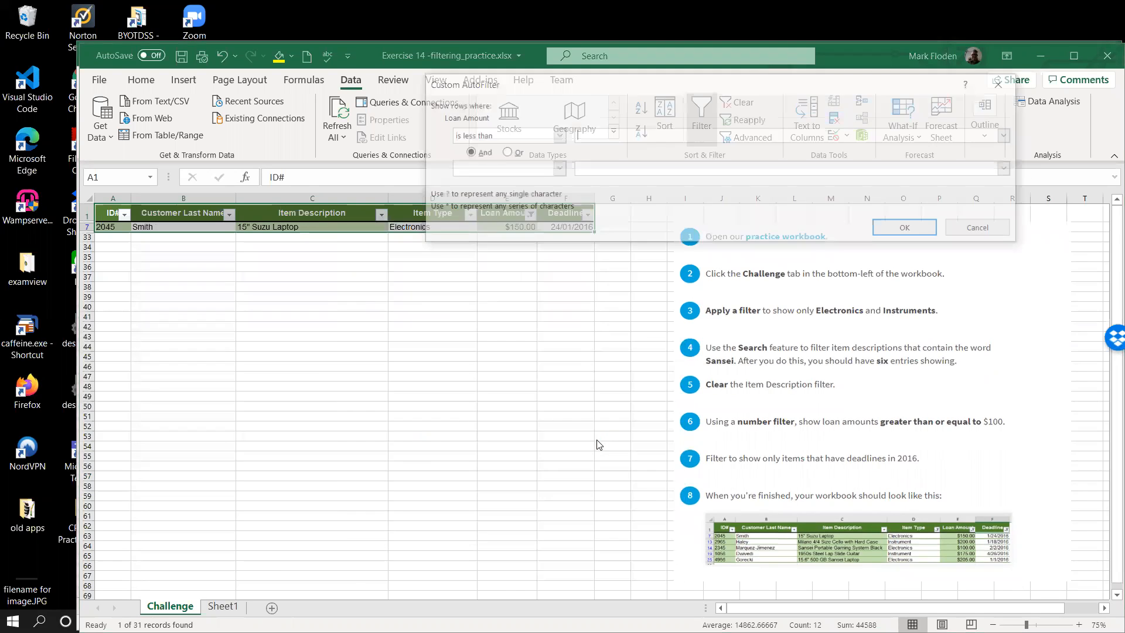
{"action": "type", "text": "150"}
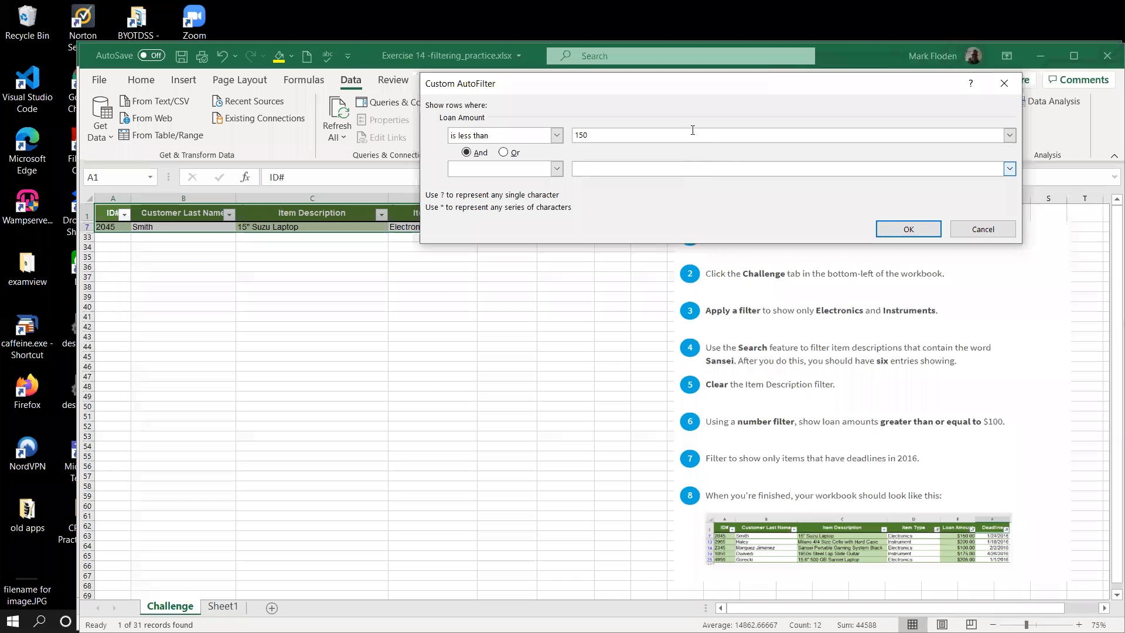
{"action": "left_click", "coordinate": [918, 229]}
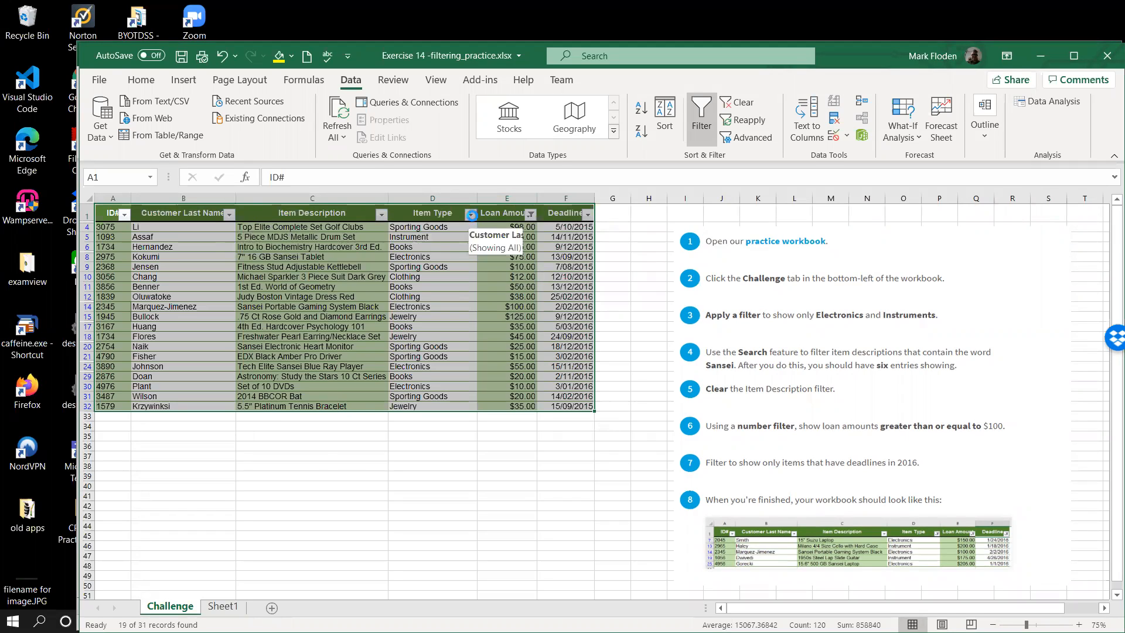
Step: Filter the Item Type column to show only Books, Clothing and Jewelry
{"action": "left_click", "coordinate": [471, 214]}
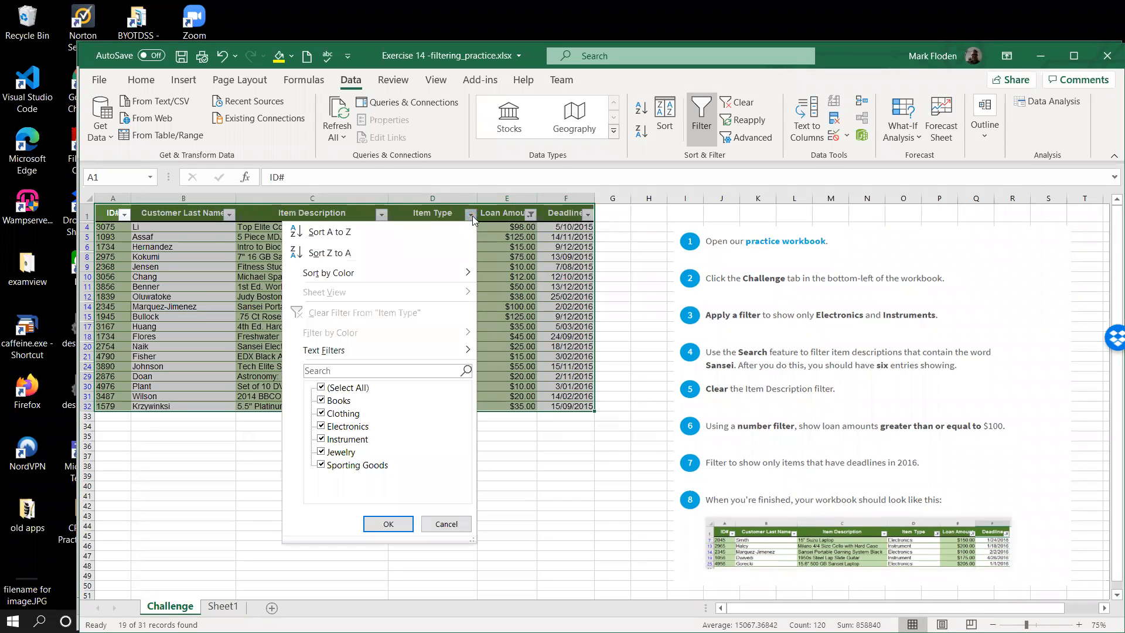
{"action": "left_click", "coordinate": [322, 388]}
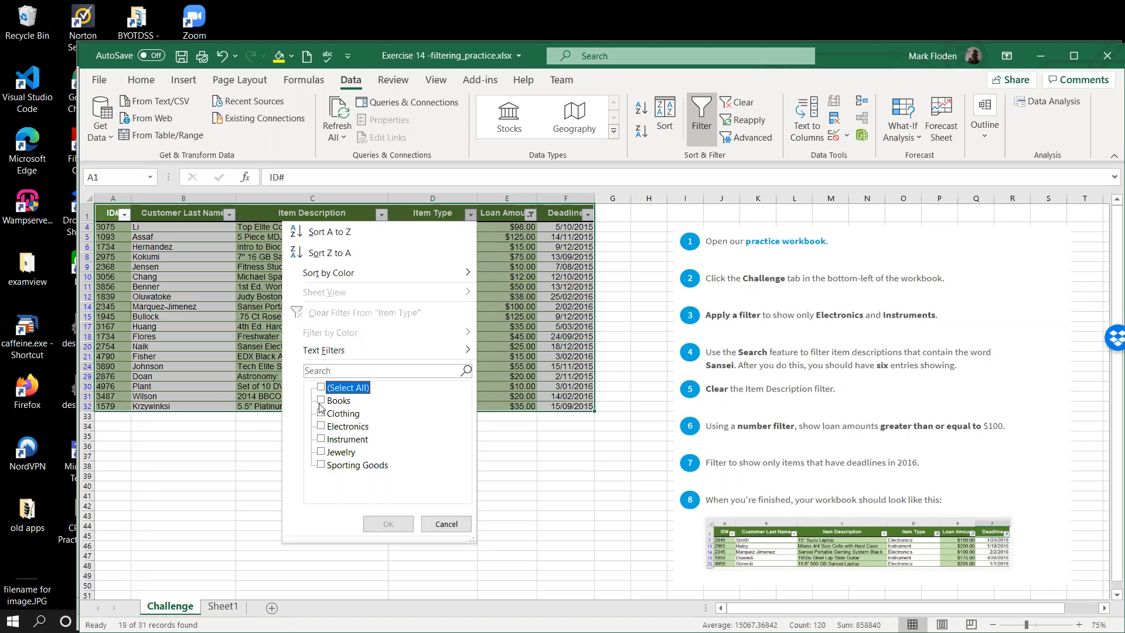
{"action": "left_click", "coordinate": [321, 452]}
{"action": "left_click", "coordinate": [321, 400]}
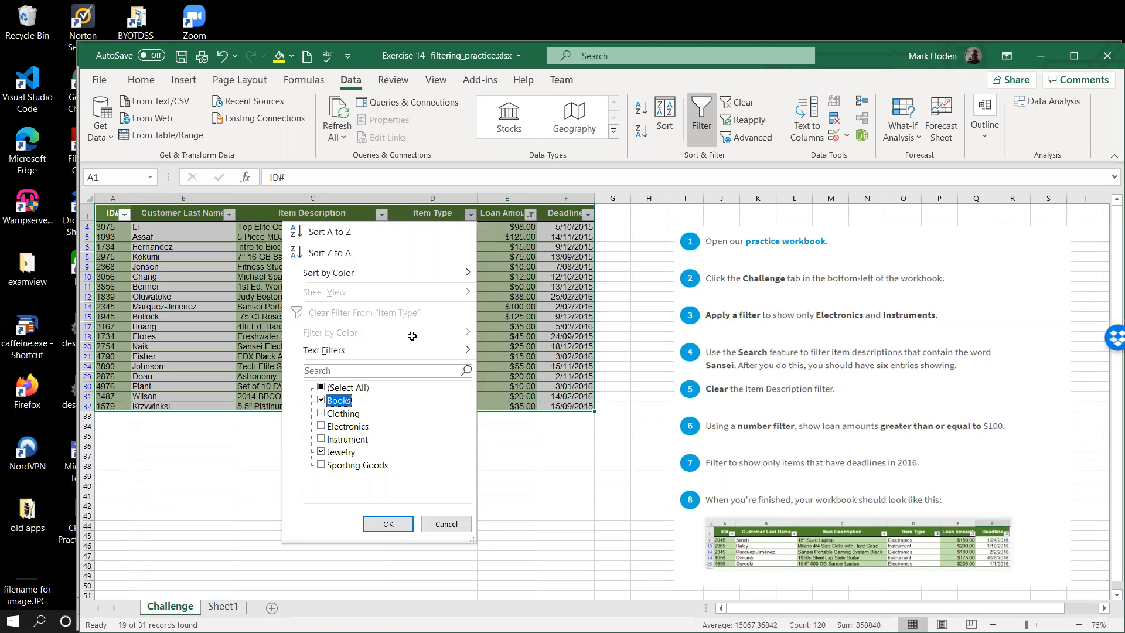
{"action": "key", "text": "Return"}
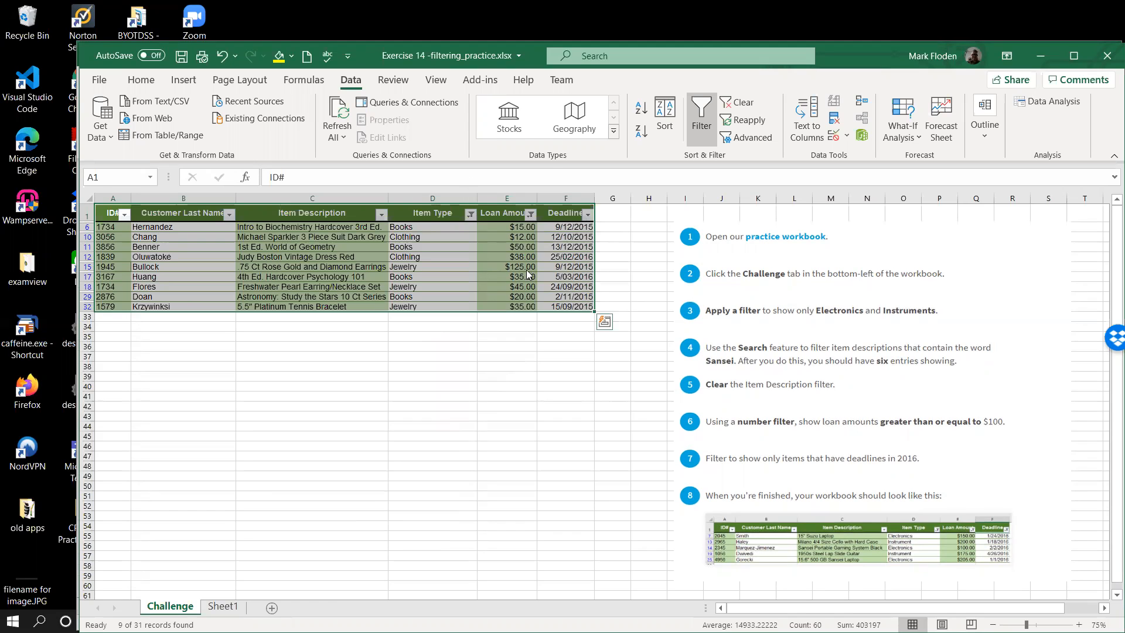
Step: Filter the Deadline column to show only dates in 2015
{"action": "left_click", "coordinate": [588, 214]}
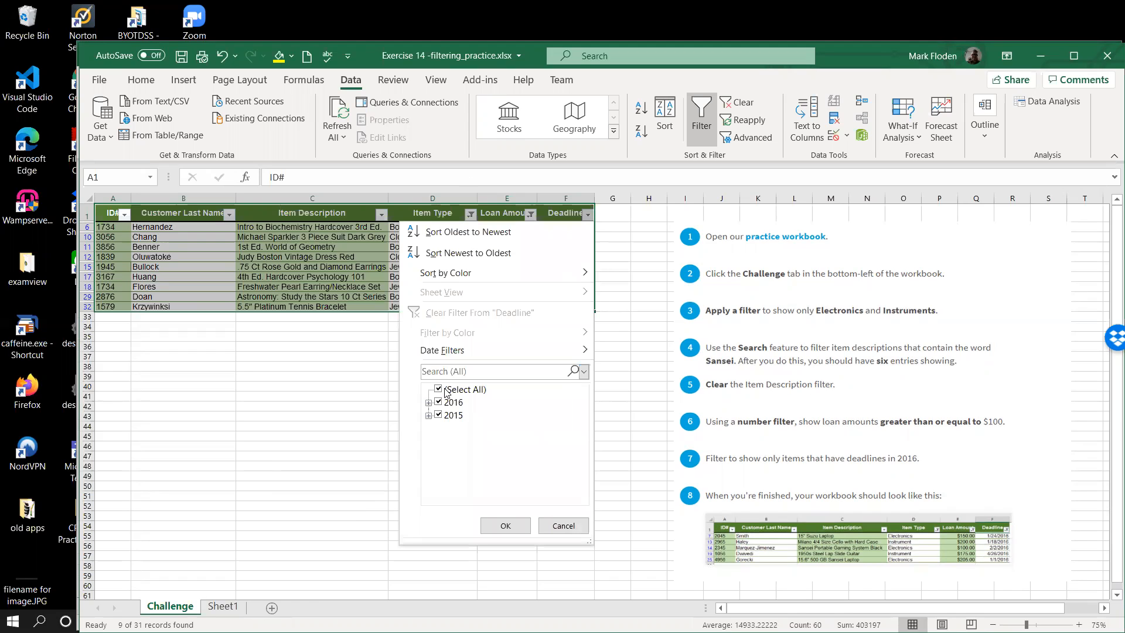
{"action": "left_click", "coordinate": [446, 390]}
{"action": "left_click", "coordinate": [440, 415]}
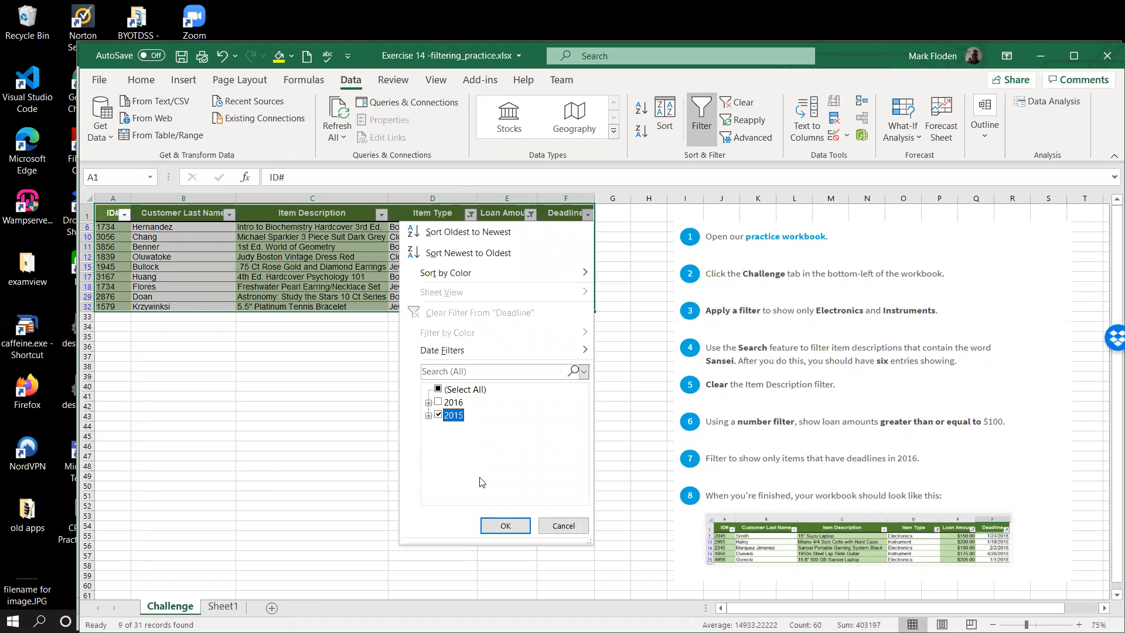
{"action": "left_click", "coordinate": [507, 521]}
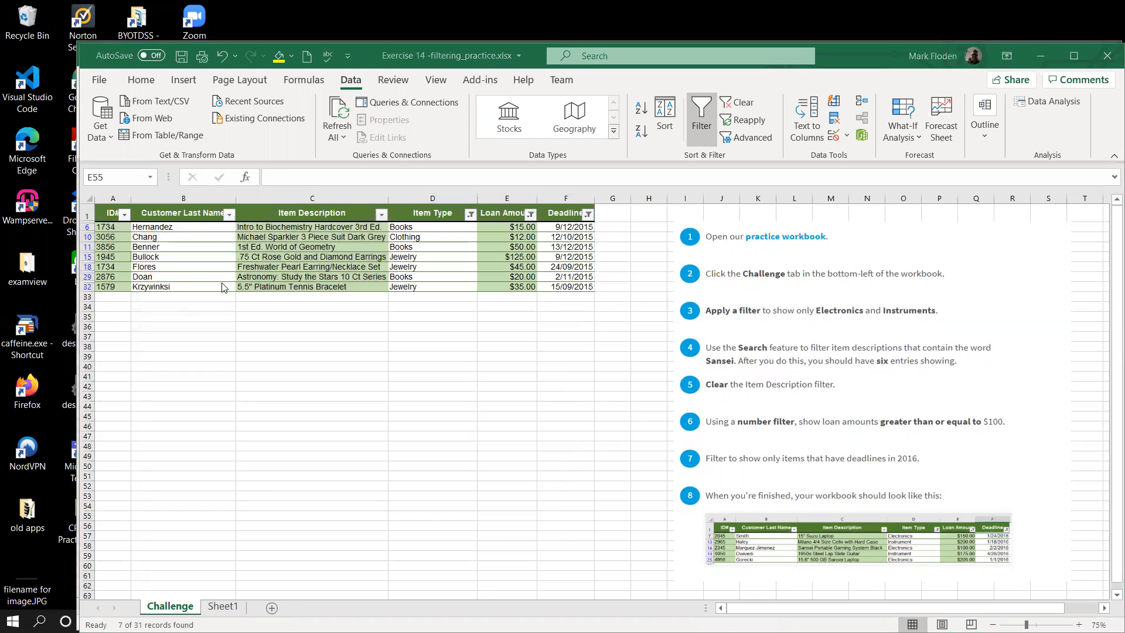
Step: Filter the Item Description column using the search text "Tenni"
{"action": "left_click", "coordinate": [382, 215]}
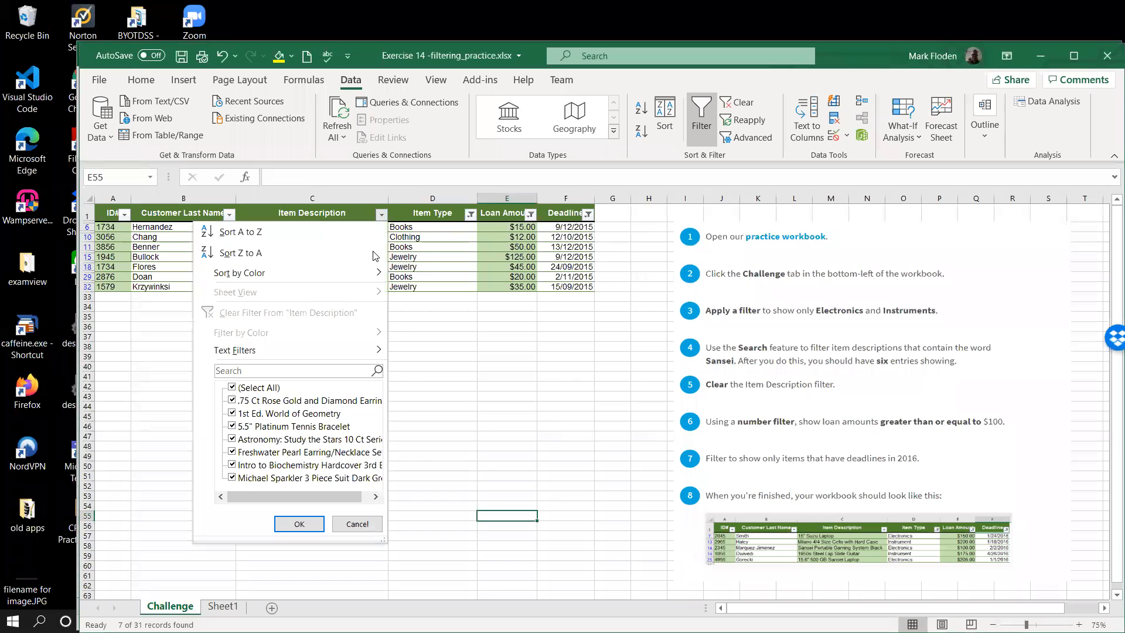
{"action": "left_click", "coordinate": [234, 370]}
{"action": "type", "text": "Tenni"}
{"action": "left_click", "coordinate": [298, 523]}
{"action": "left_click", "coordinate": [297, 525]}
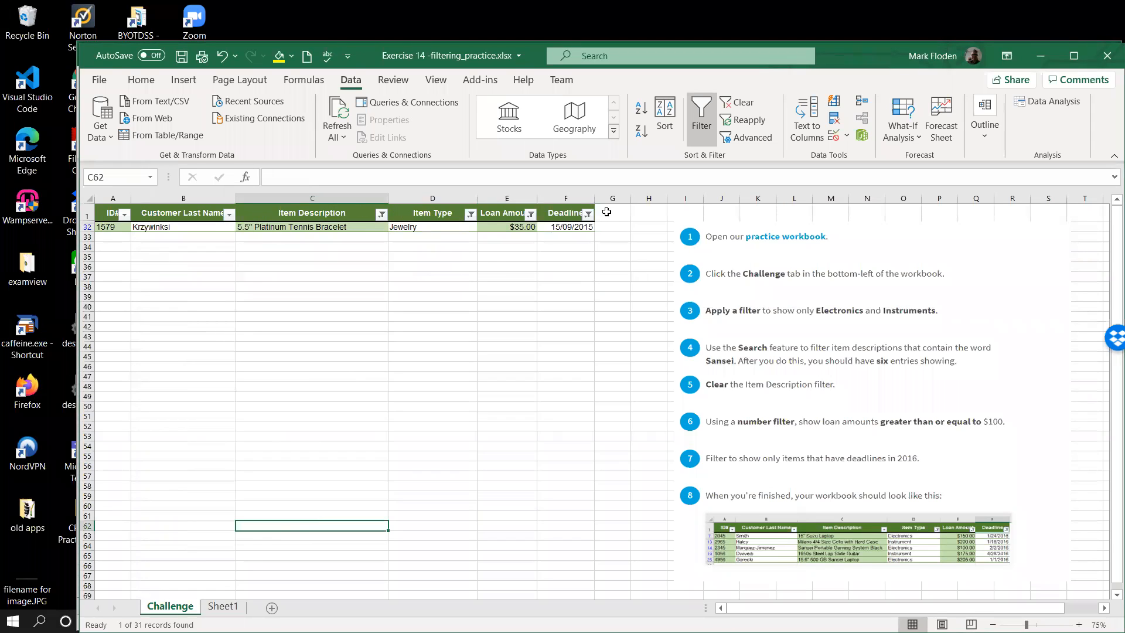
Step: Remove the Item Type filter by selecting all of its values and applying the selection
{"action": "left_click", "coordinate": [470, 215]}
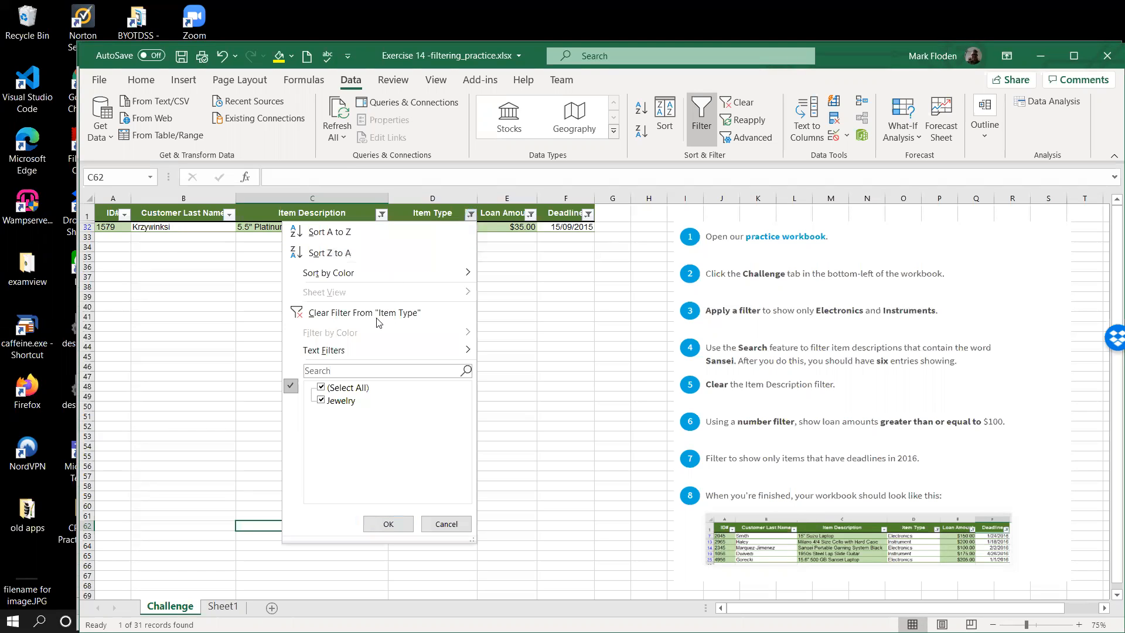
{"action": "left_click", "coordinate": [321, 388]}
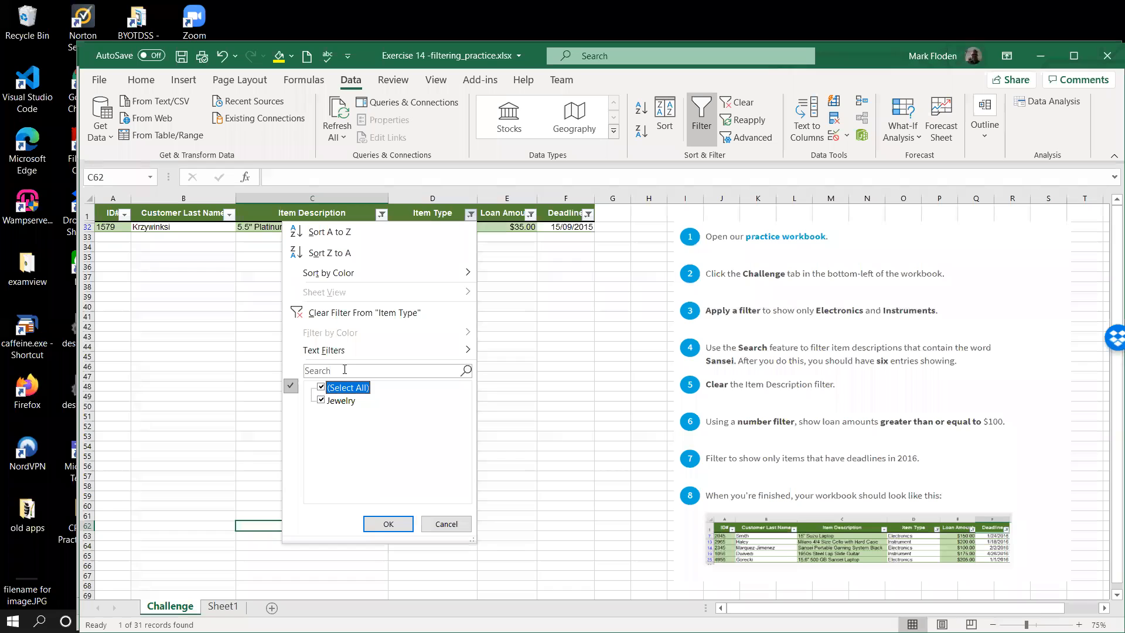
{"action": "left_click", "coordinate": [312, 371]}
{"action": "left_click", "coordinate": [322, 389]}
{"action": "left_click", "coordinate": [323, 388]}
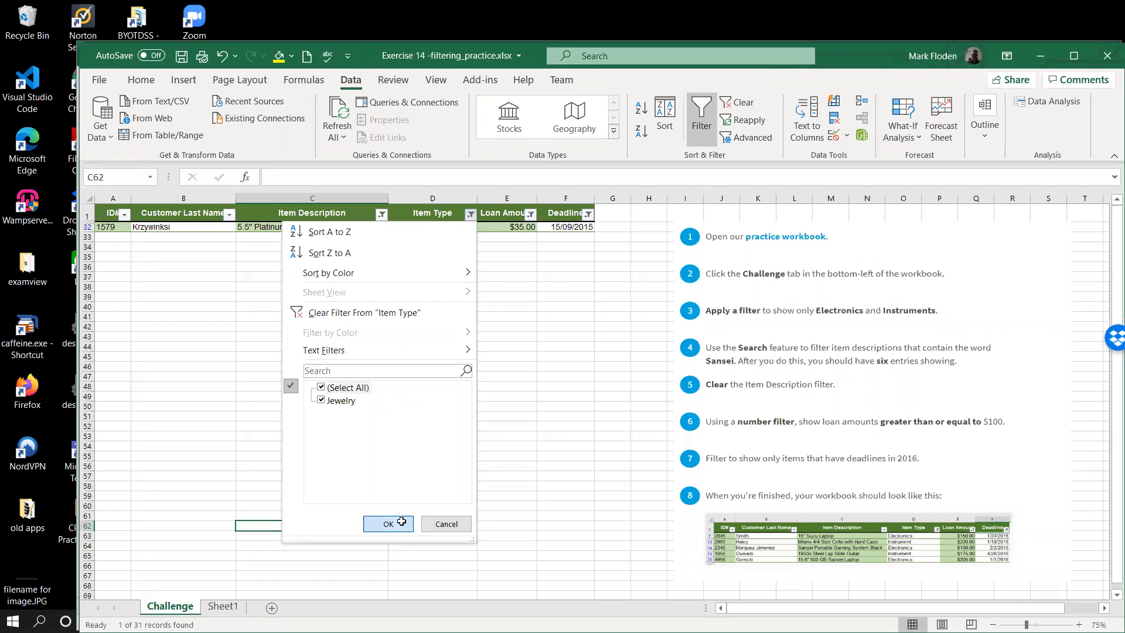
{"action": "left_click", "coordinate": [389, 523]}
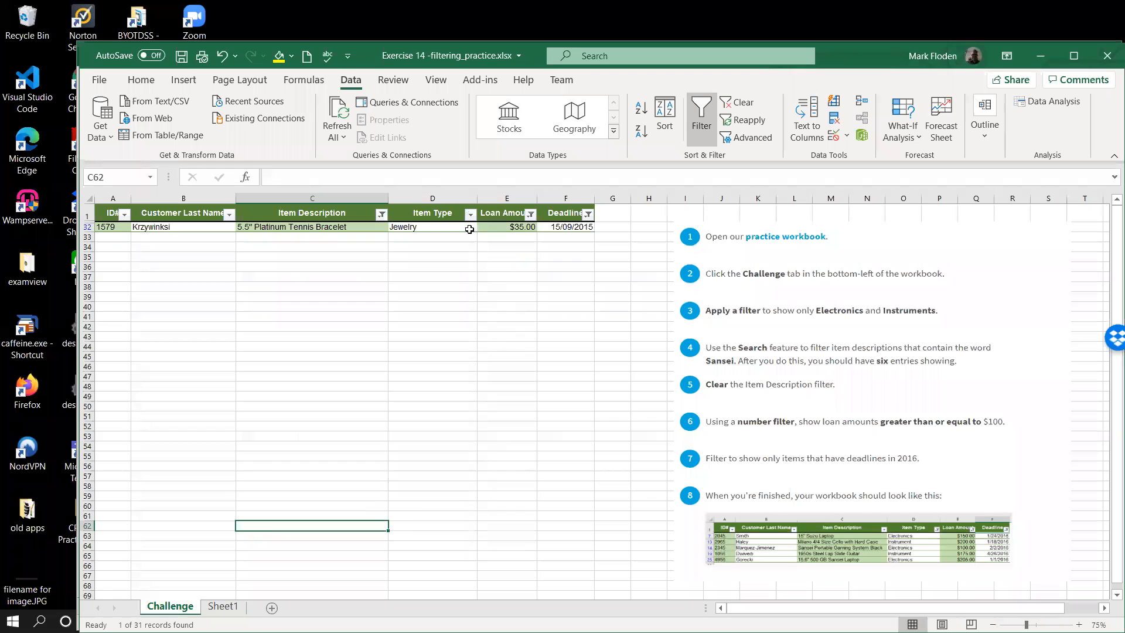
Step: Remove the Loan Amount and Deadline filters by selecting all values in each column
{"action": "left_click", "coordinate": [530, 216]}
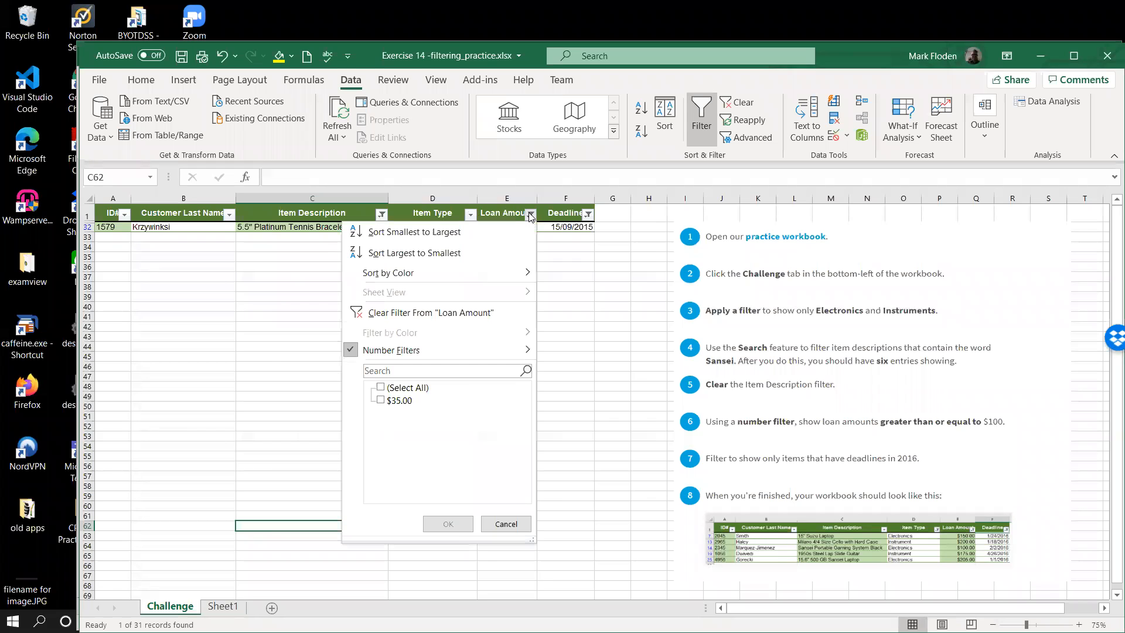
{"action": "left_click", "coordinate": [381, 388]}
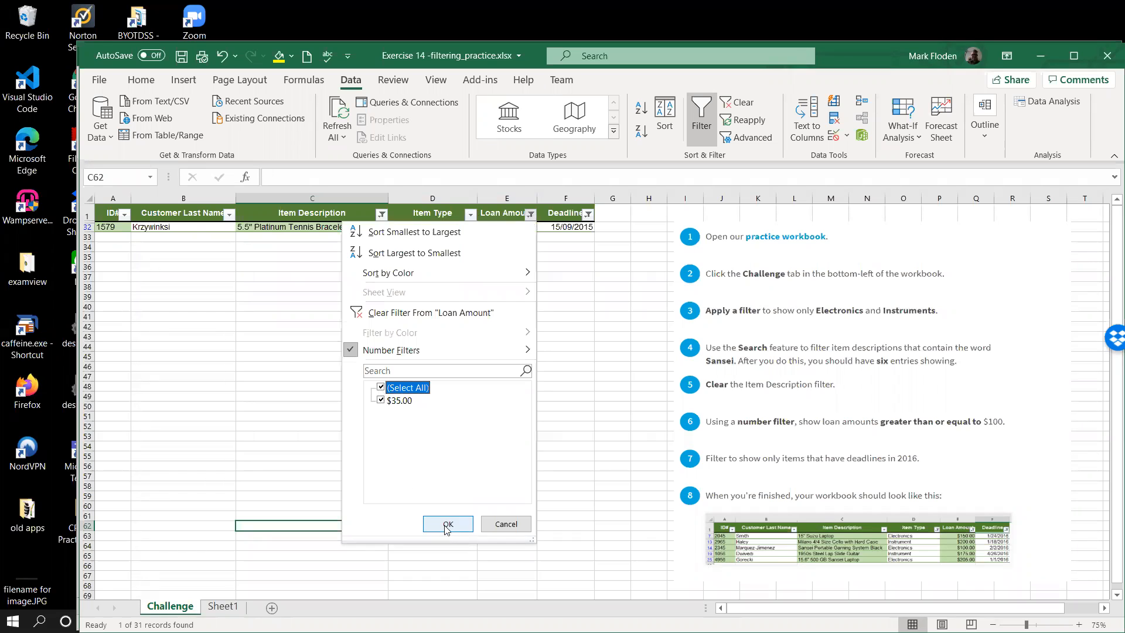
{"action": "left_click", "coordinate": [446, 526]}
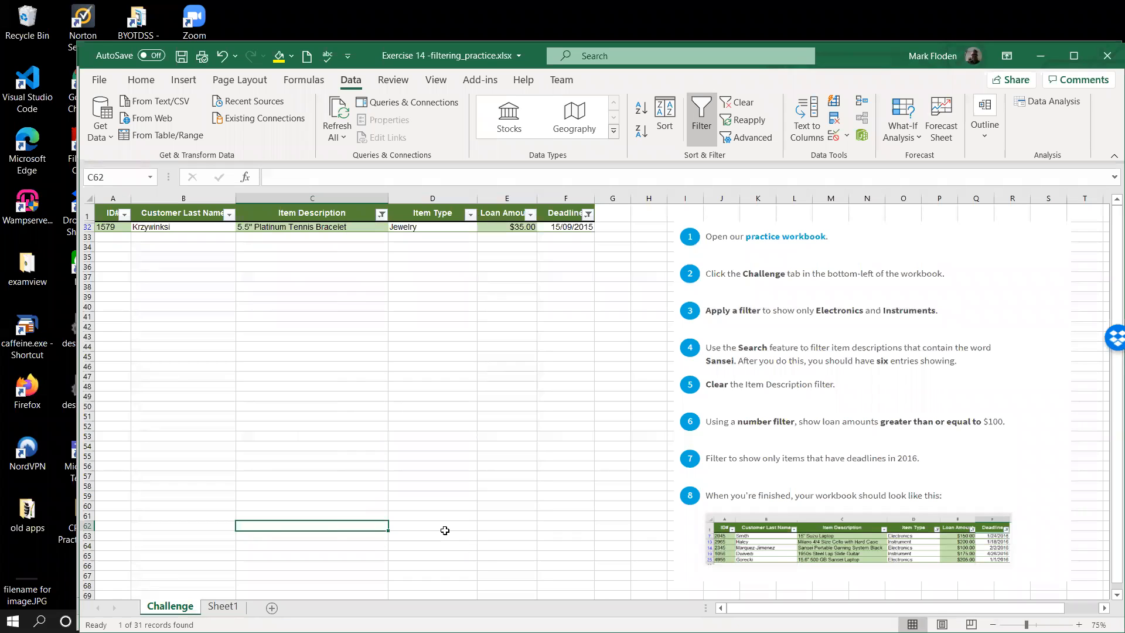
{"action": "left_click", "coordinate": [589, 215]}
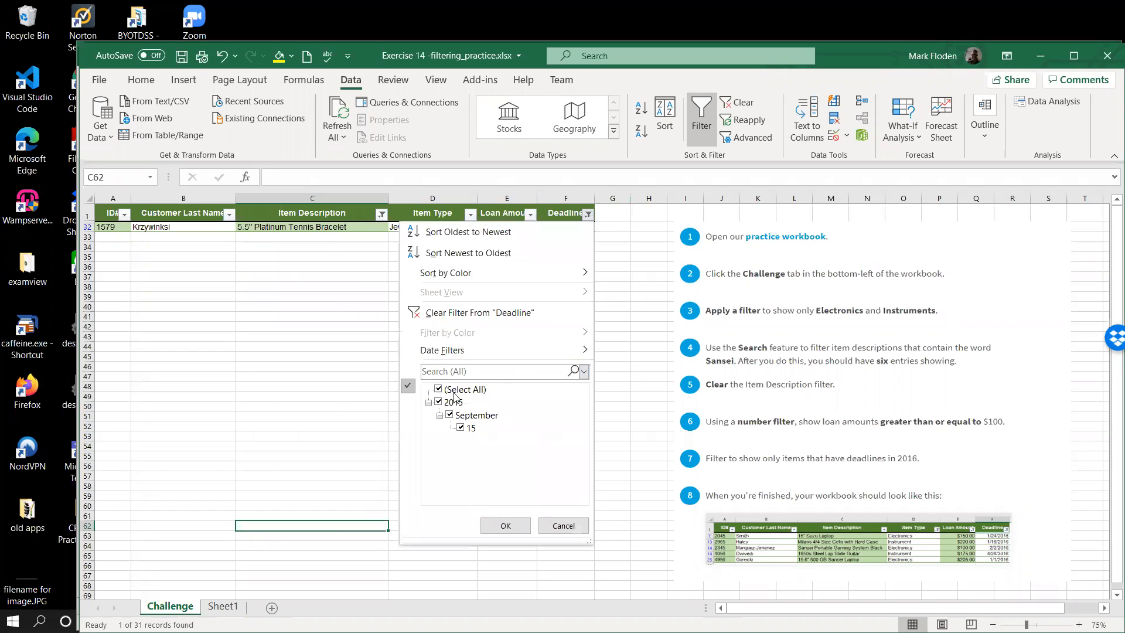
{"action": "left_click", "coordinate": [439, 390]}
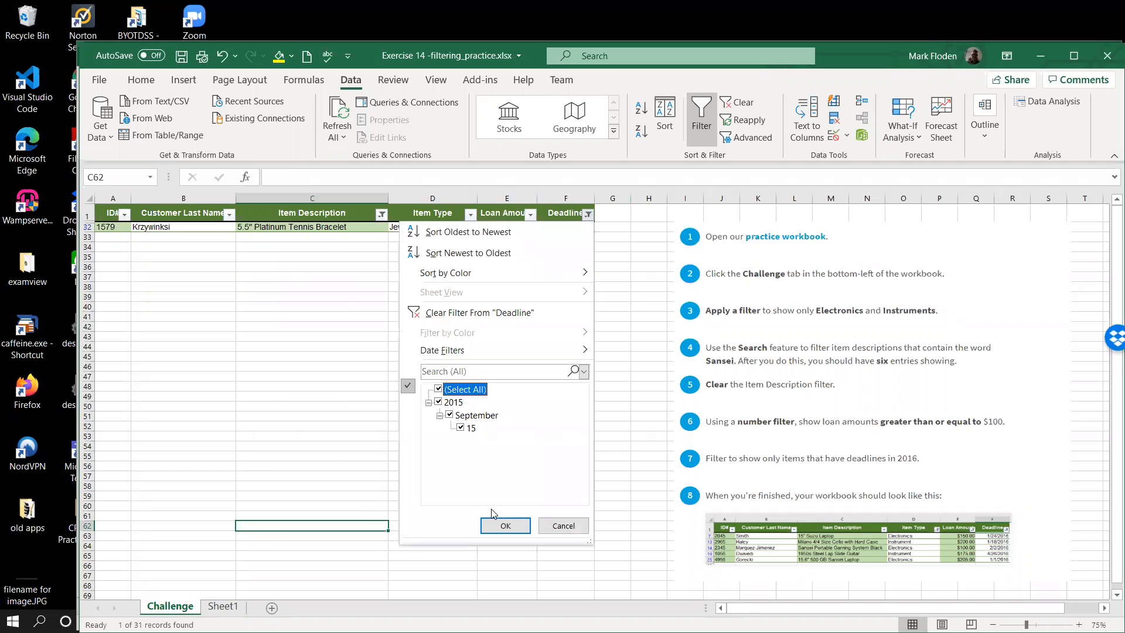
{"action": "left_click", "coordinate": [505, 527]}
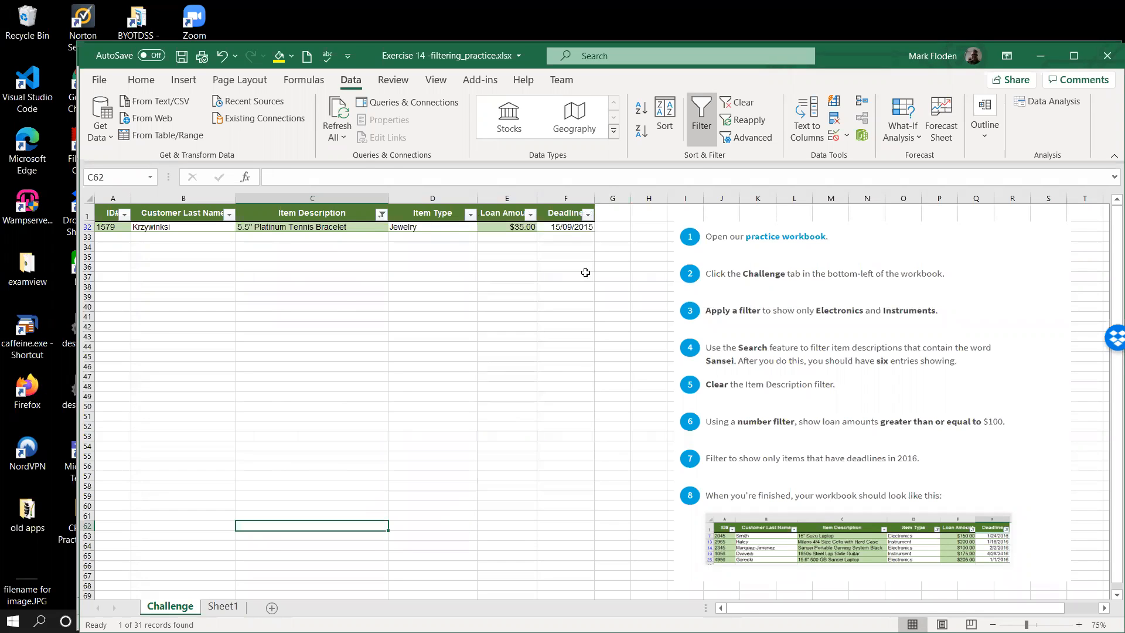
Step: Remove the Item Description filter by selecting all of its values
{"action": "left_click", "coordinate": [382, 215]}
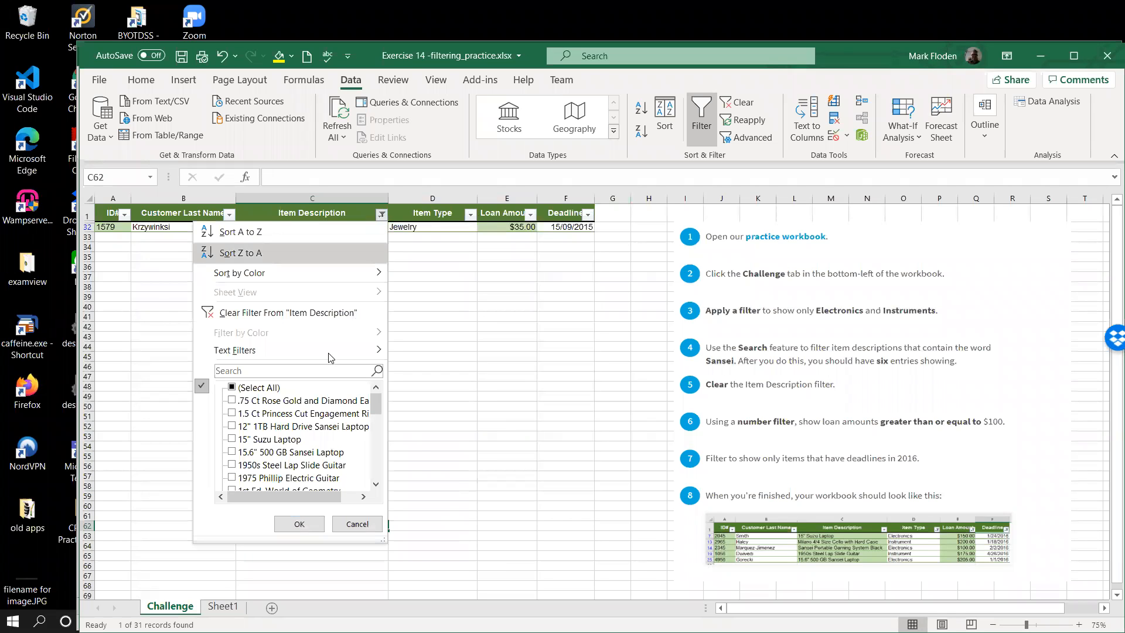
{"action": "left_click", "coordinate": [232, 388]}
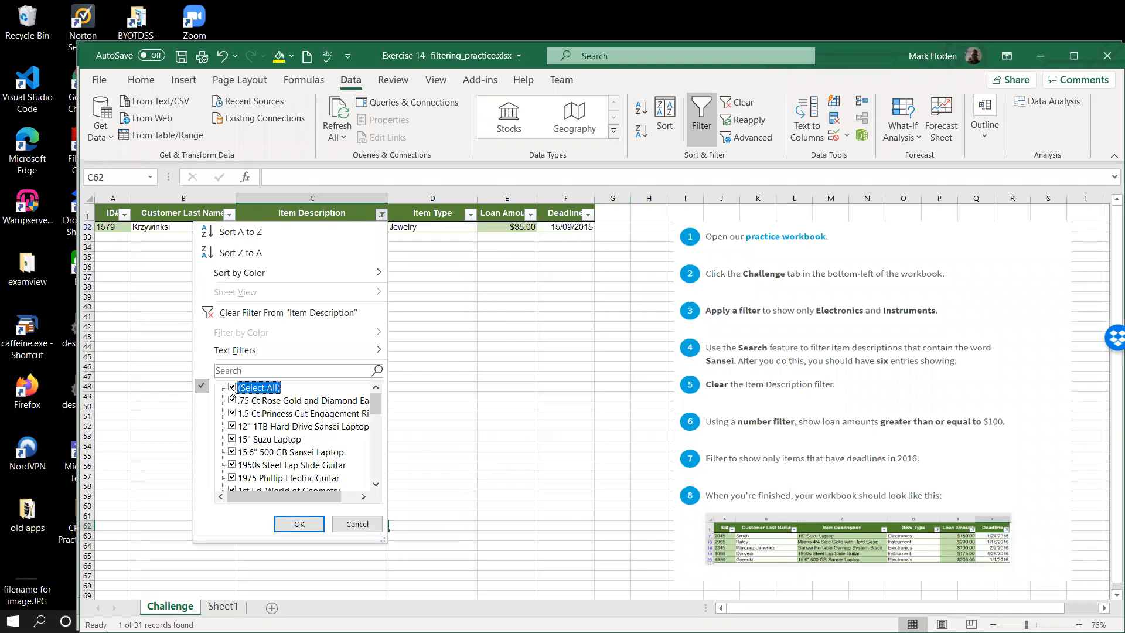
{"action": "left_click", "coordinate": [299, 524]}
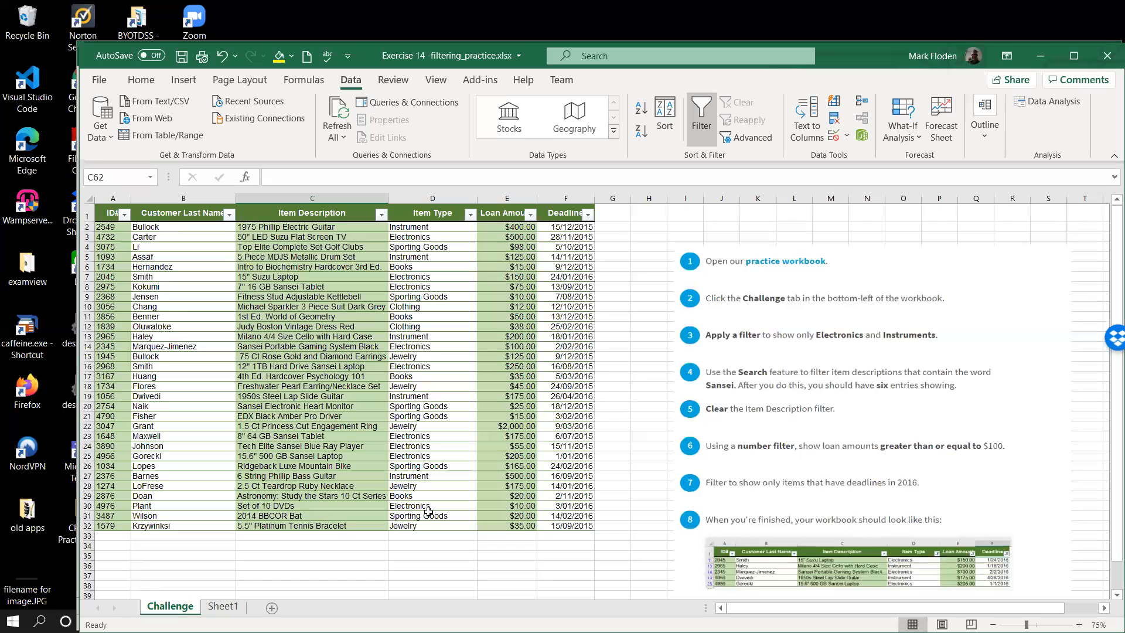